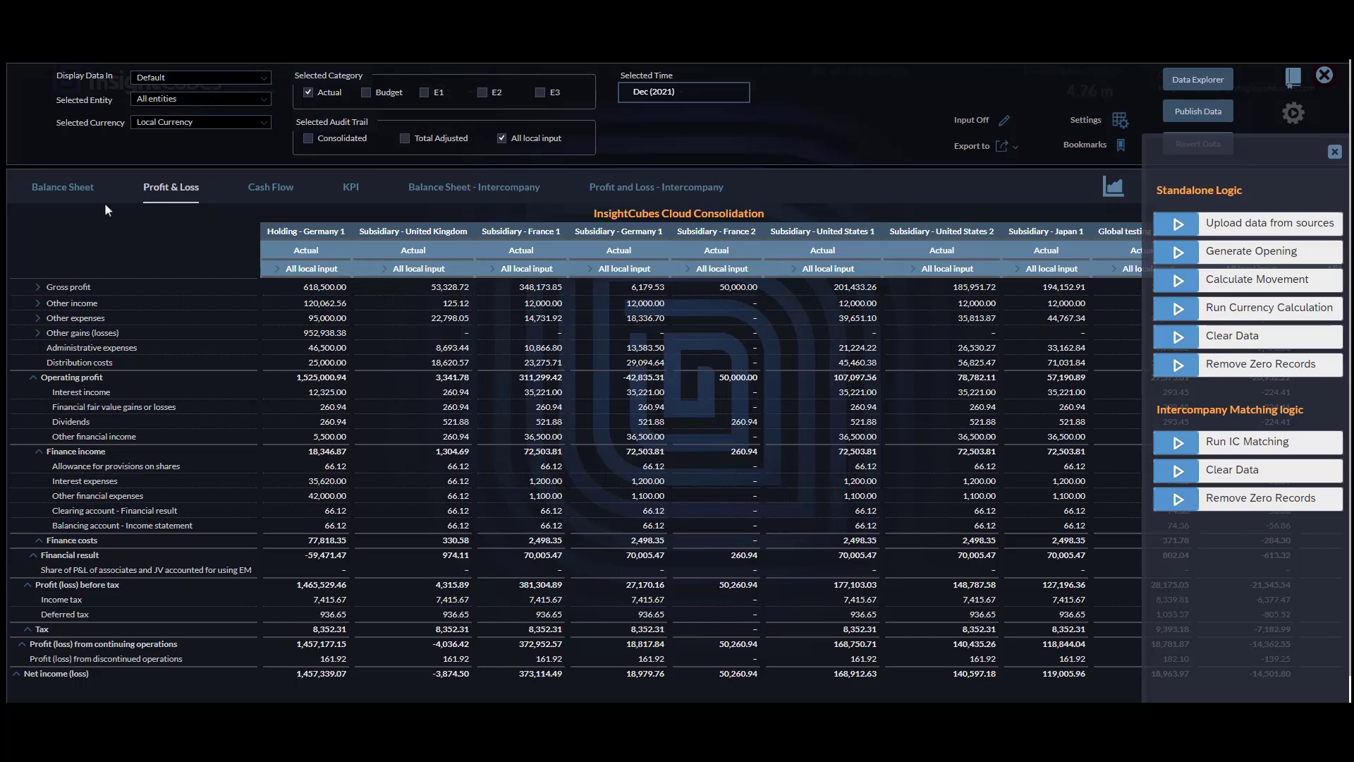
# - Generate the balance sheet's opening balances on the Actual version for Dec (2021 FY) and all entities
pyautogui.click(52, 185)
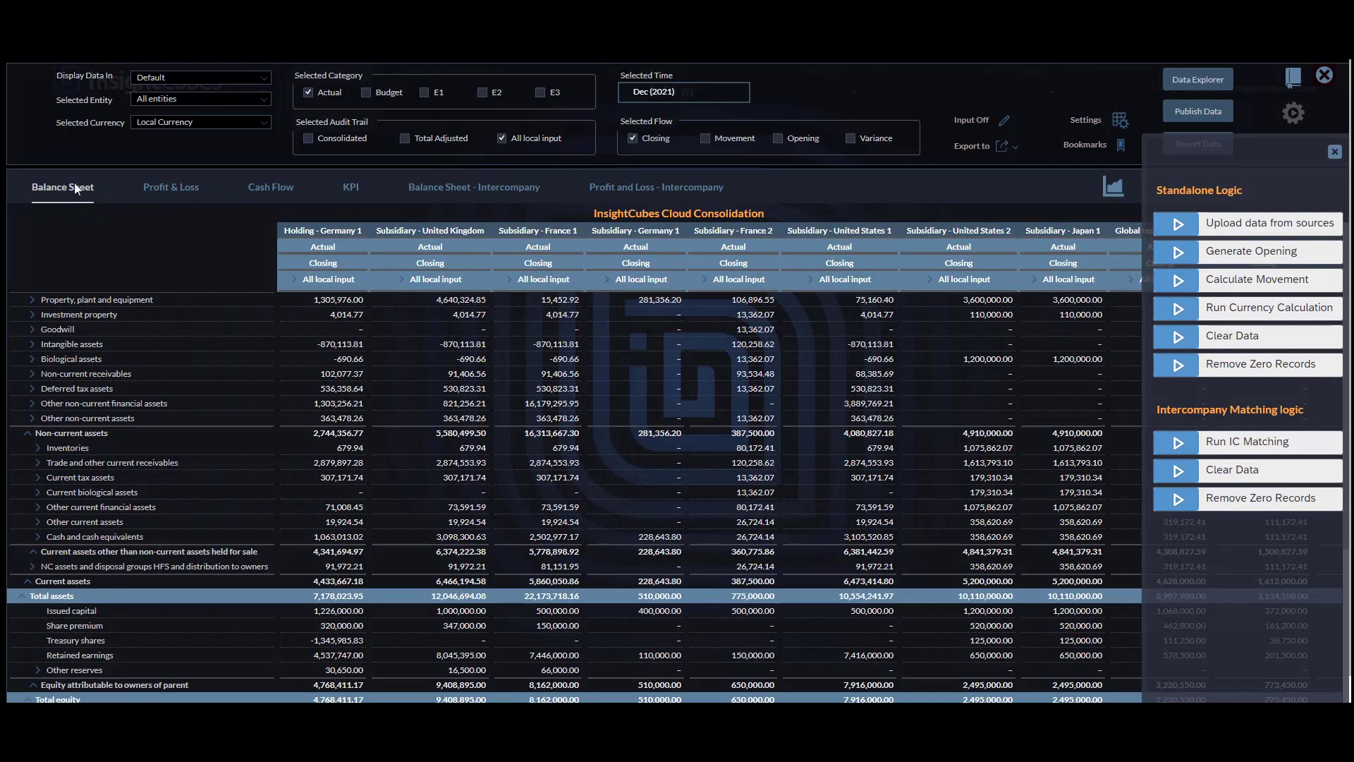
pyautogui.click(1181, 253)
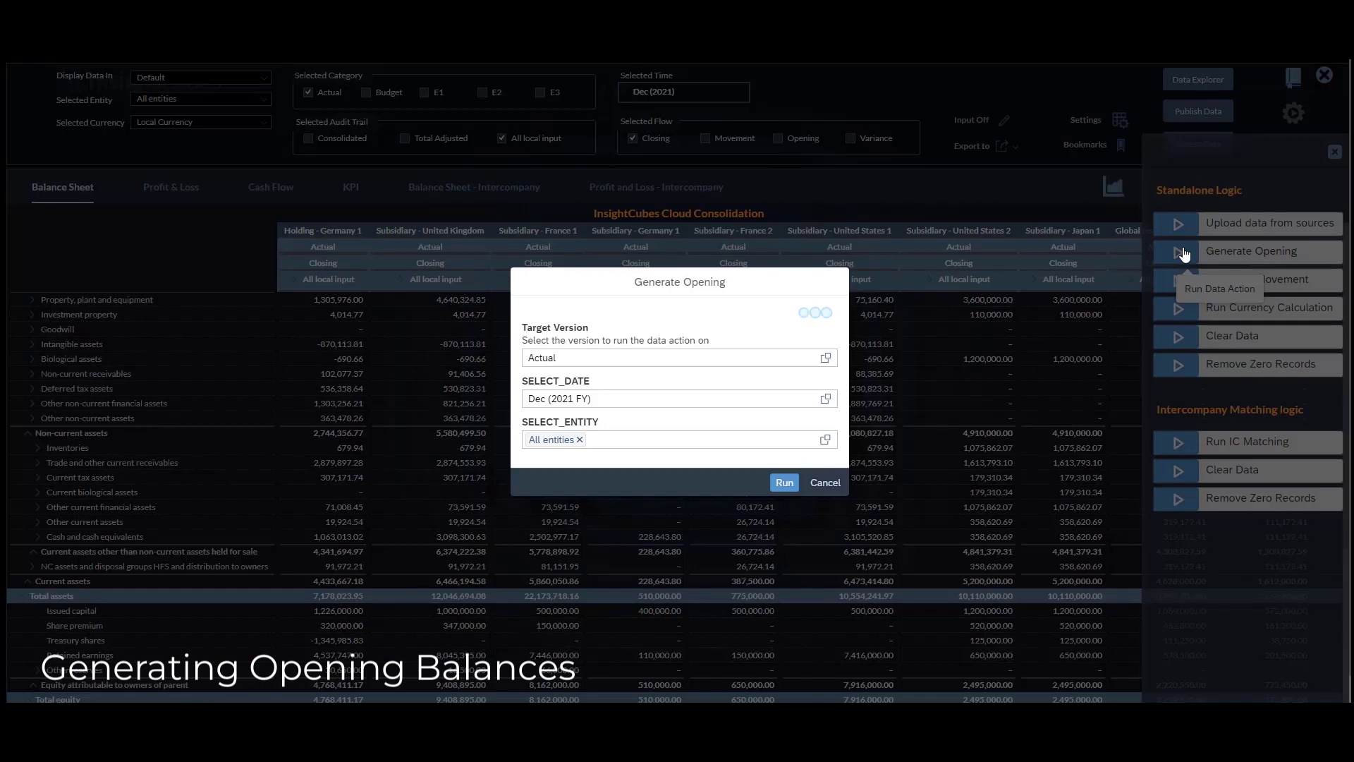
pyautogui.click(784, 484)
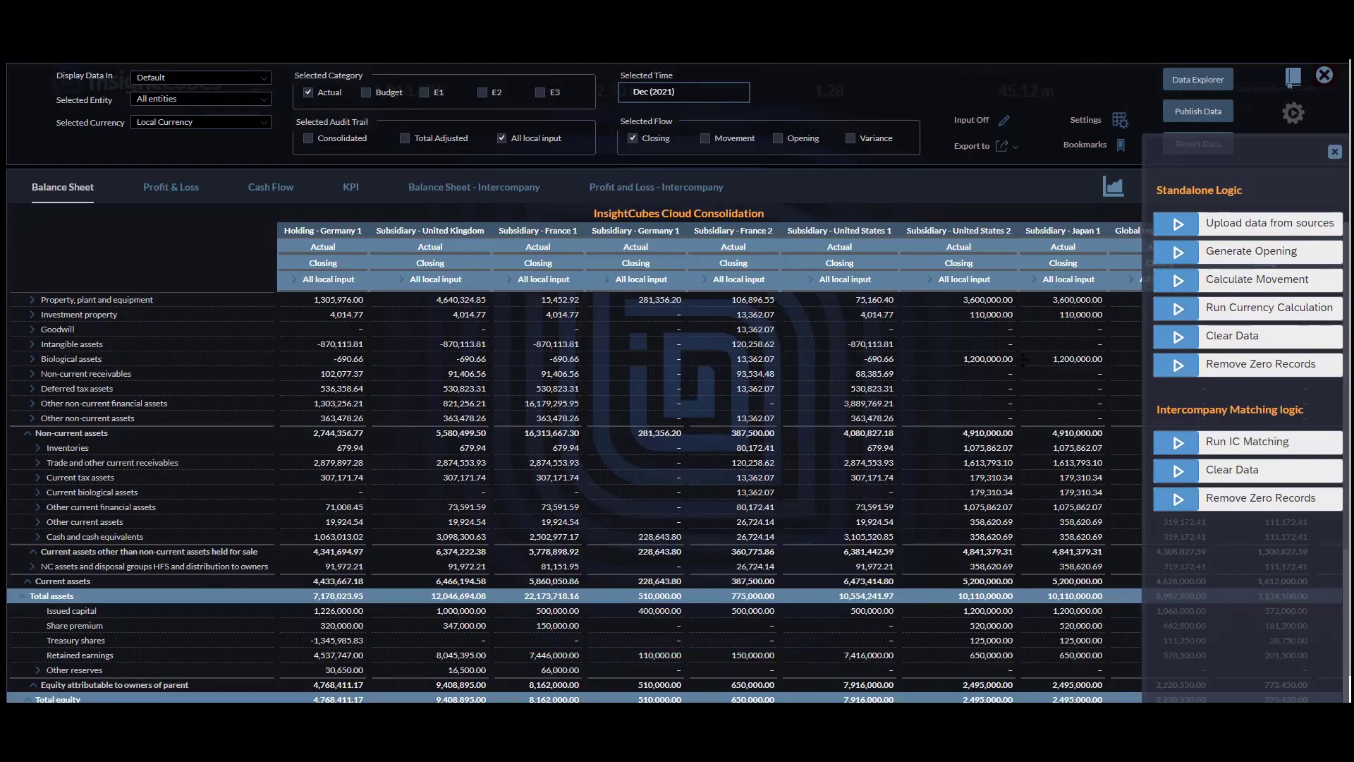
# - Calculate movements on the Actual version for all entities and Dec (Q4/2021 FY), and add the Movement, Opening and Variance flows to the balance sheet
pyautogui.click(1186, 280)
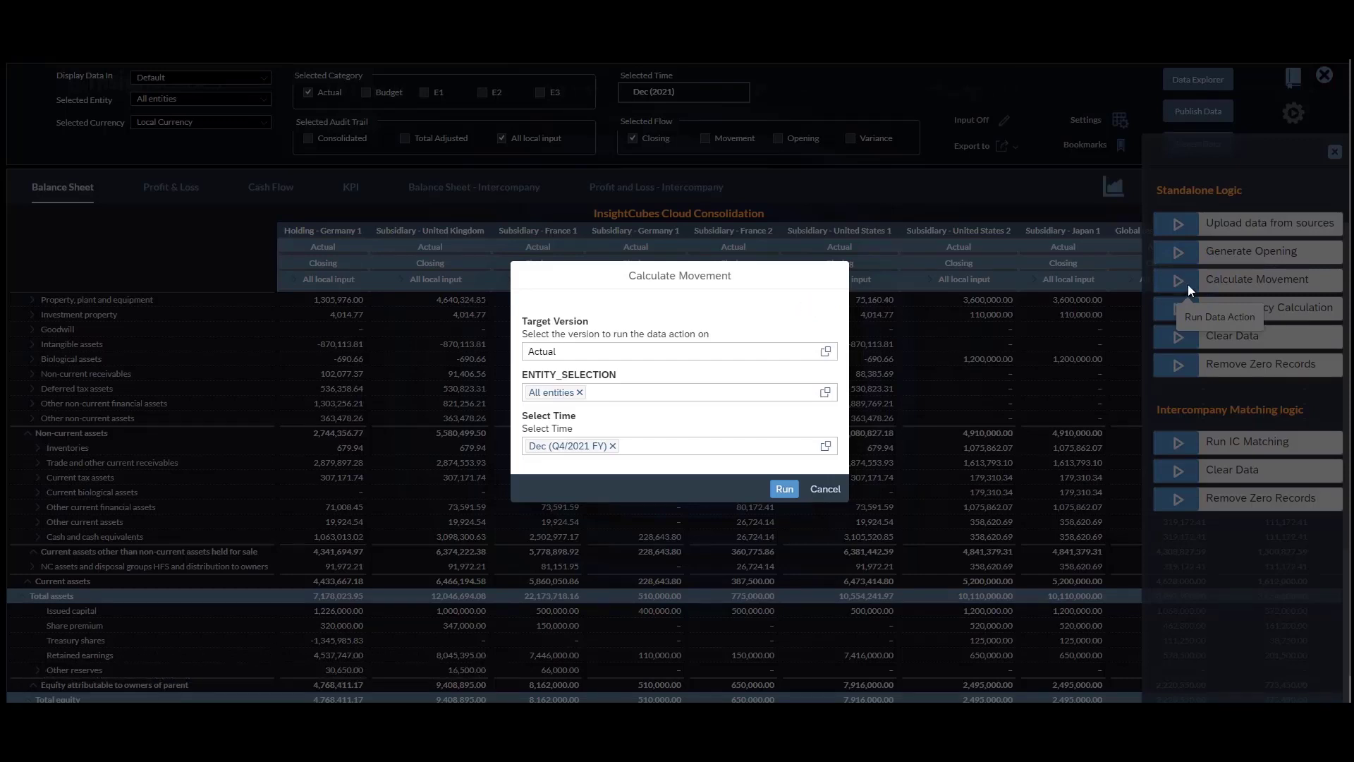
pyautogui.click(784, 489)
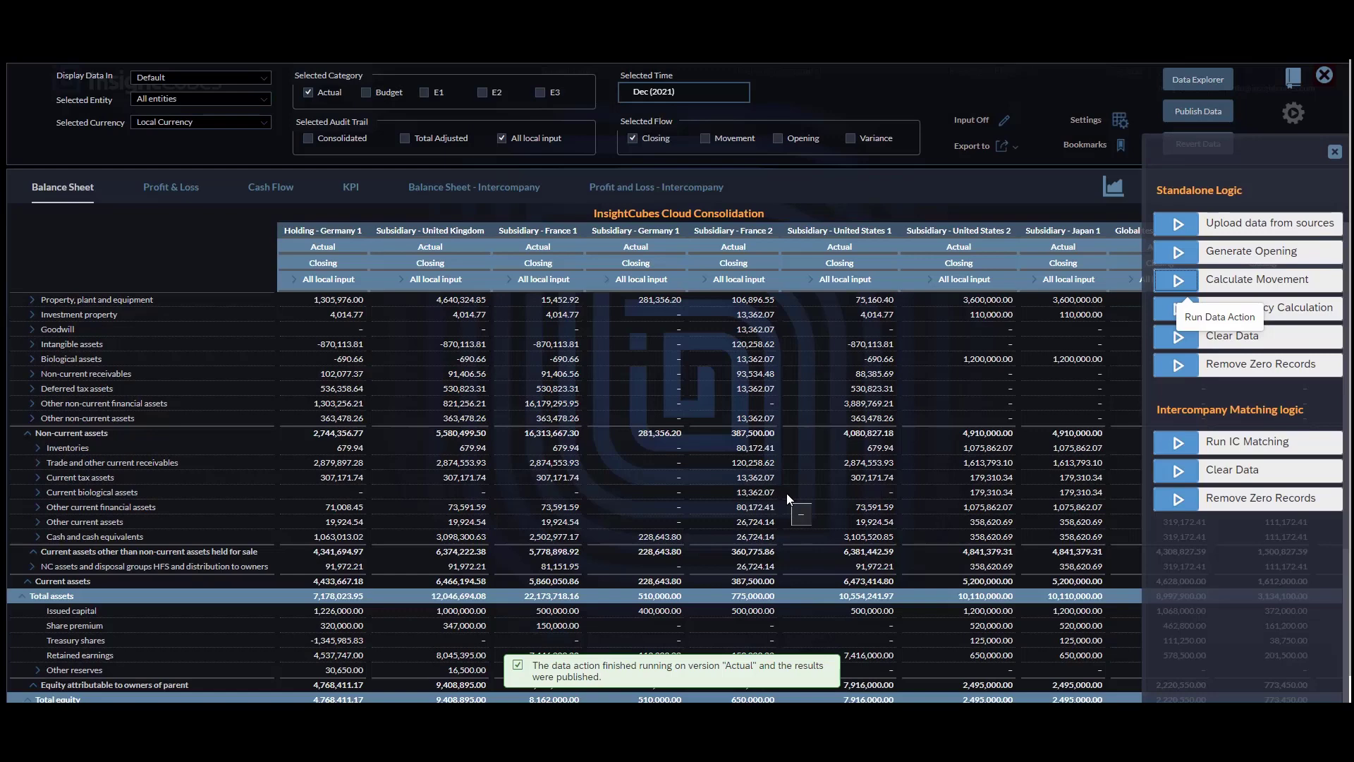
pyautogui.click(704, 139)
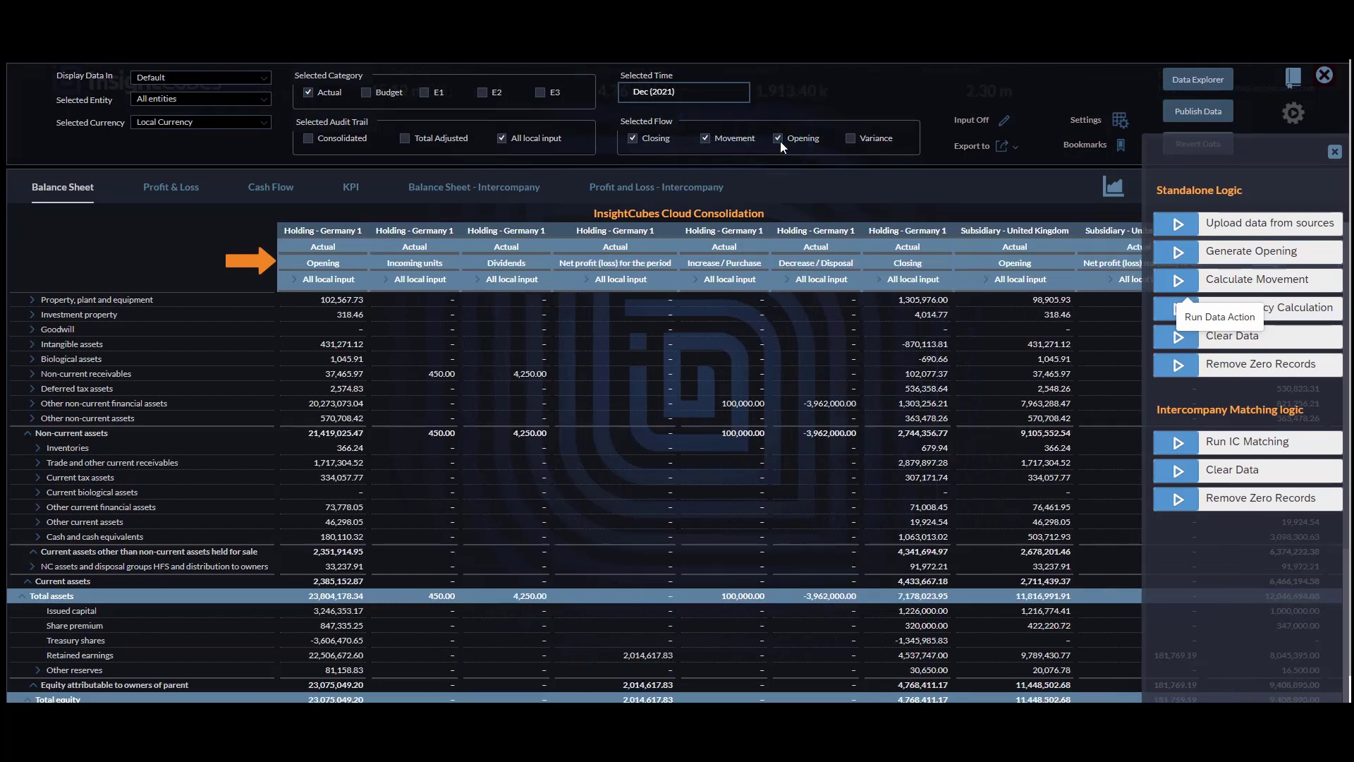
pyautogui.click(852, 137)
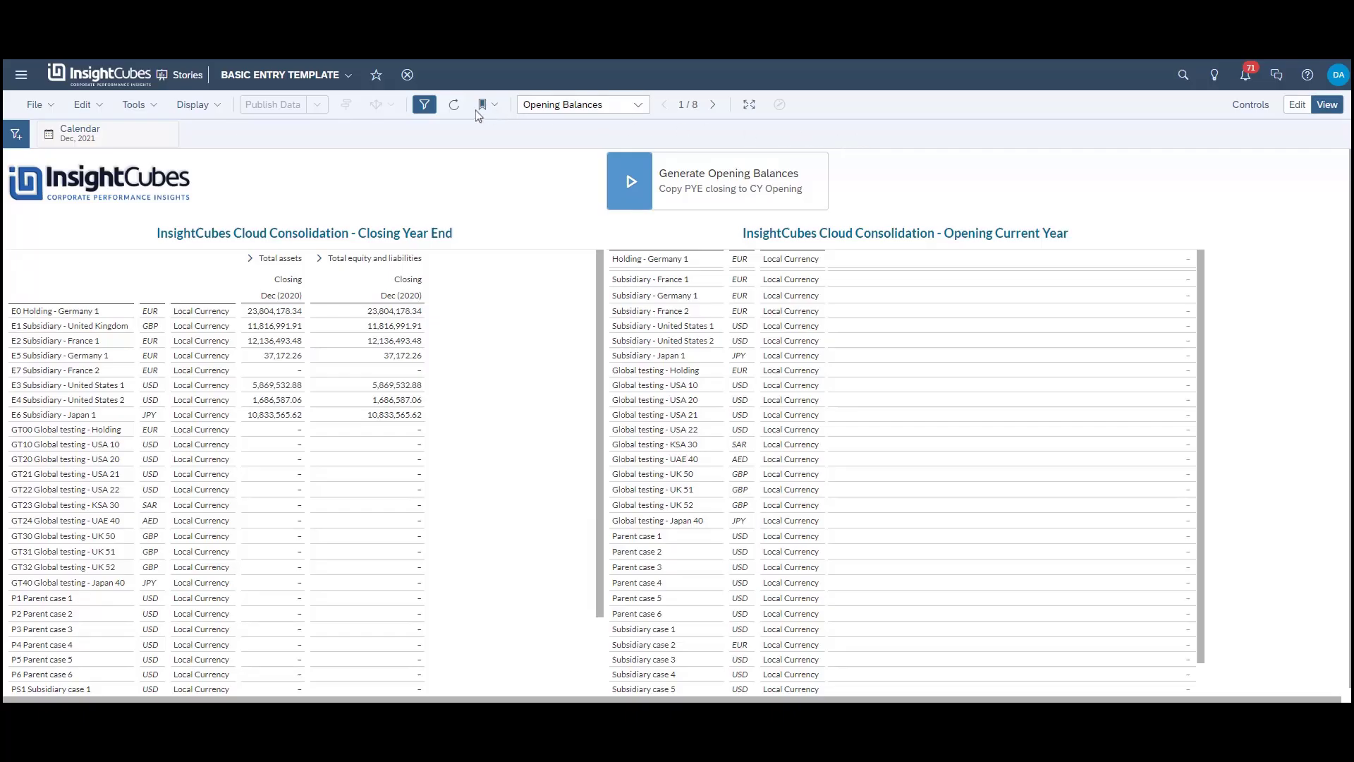
# - Refresh the opening balances and review the template's balance sheet closing, profit and loss, flows, intercompany and investment pages
pyautogui.click(453, 111)
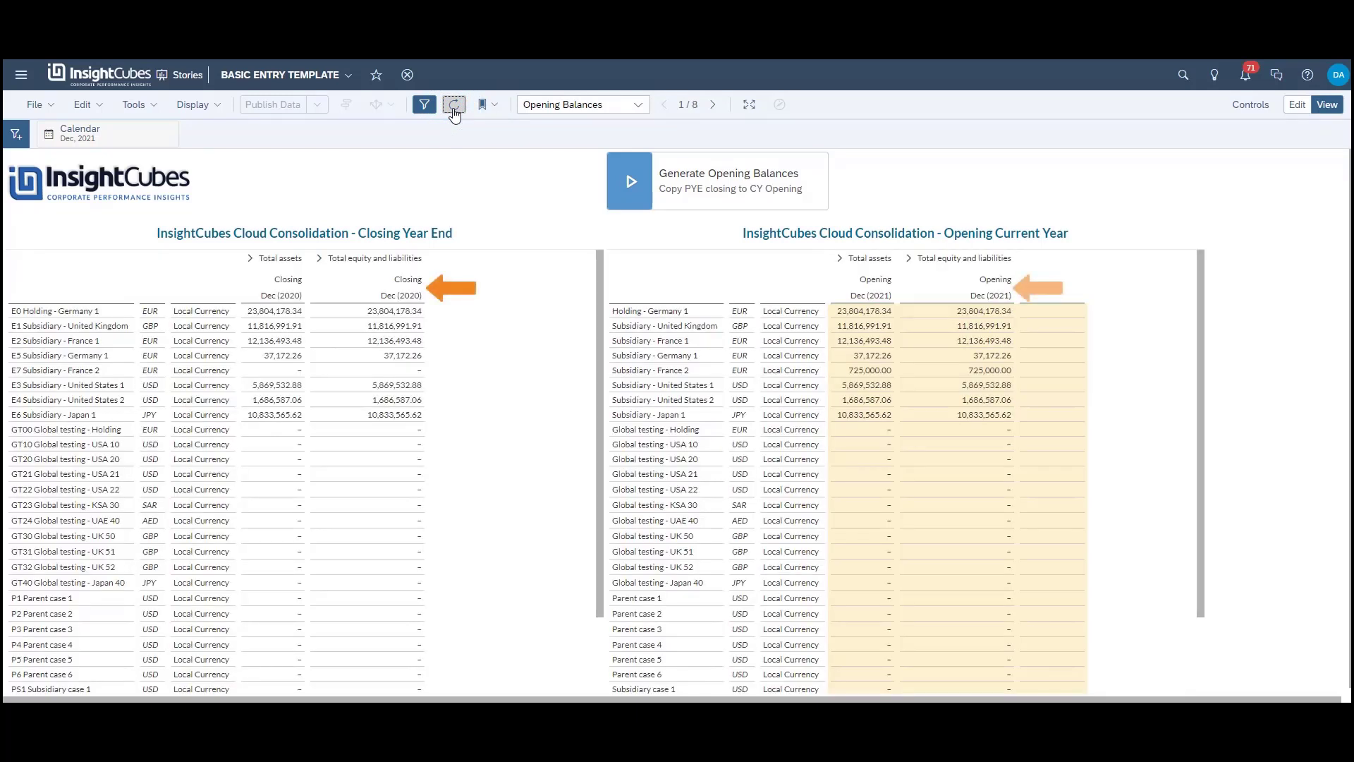
pyautogui.click(714, 105)
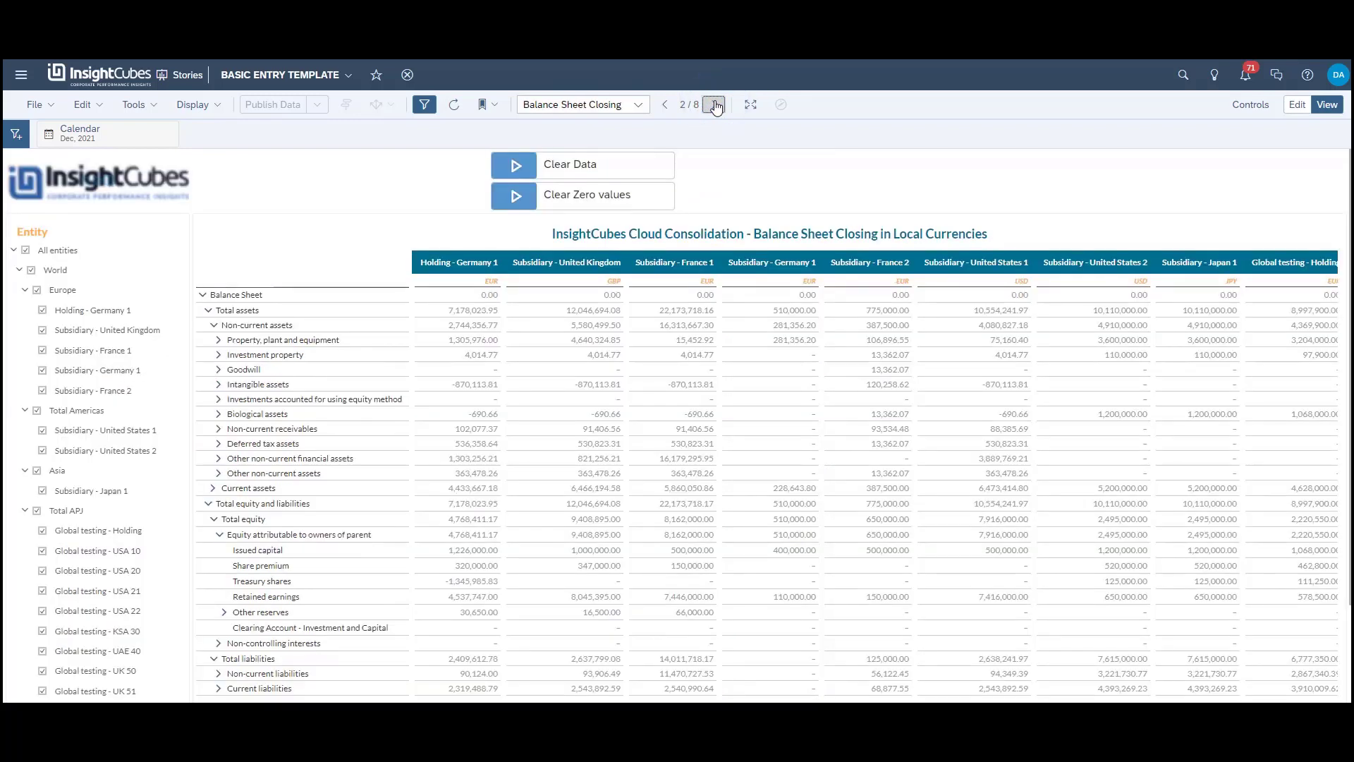
pyautogui.click(714, 105)
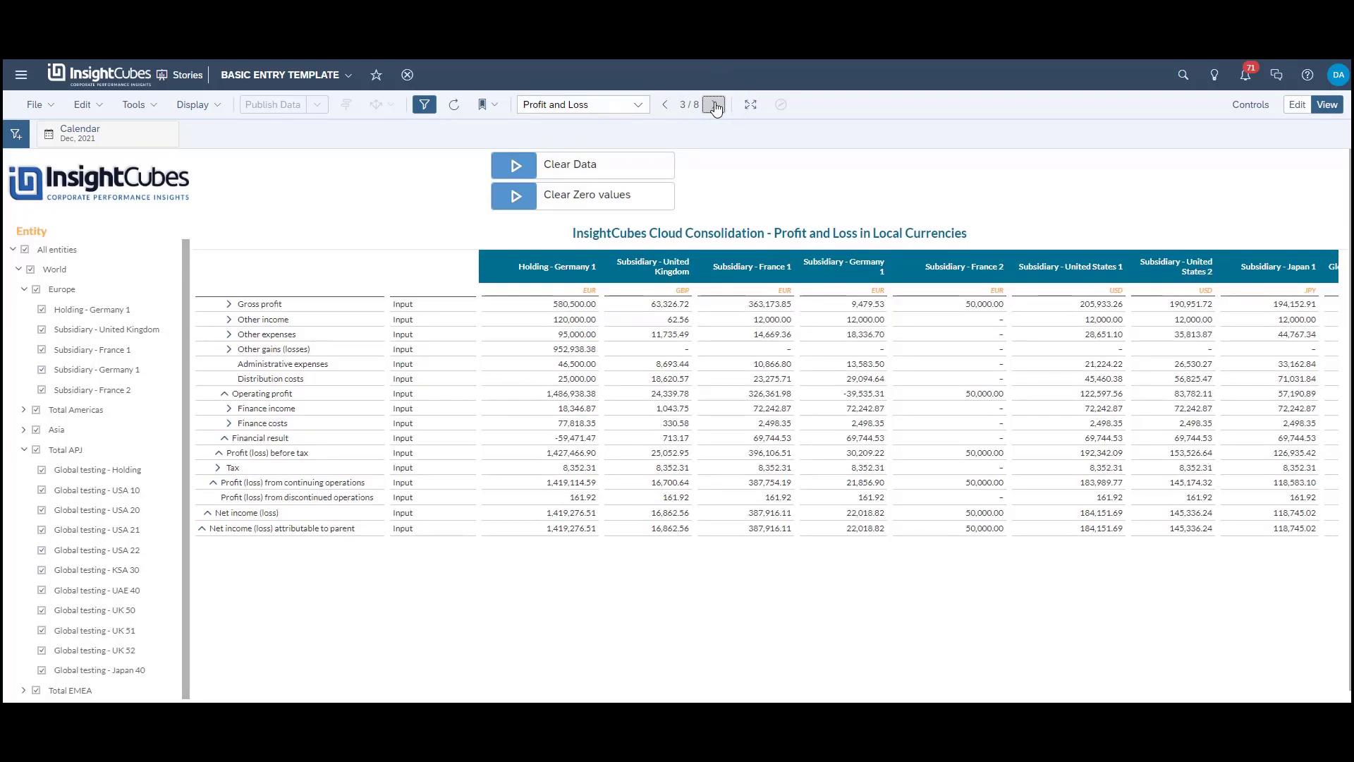
pyautogui.click(715, 106)
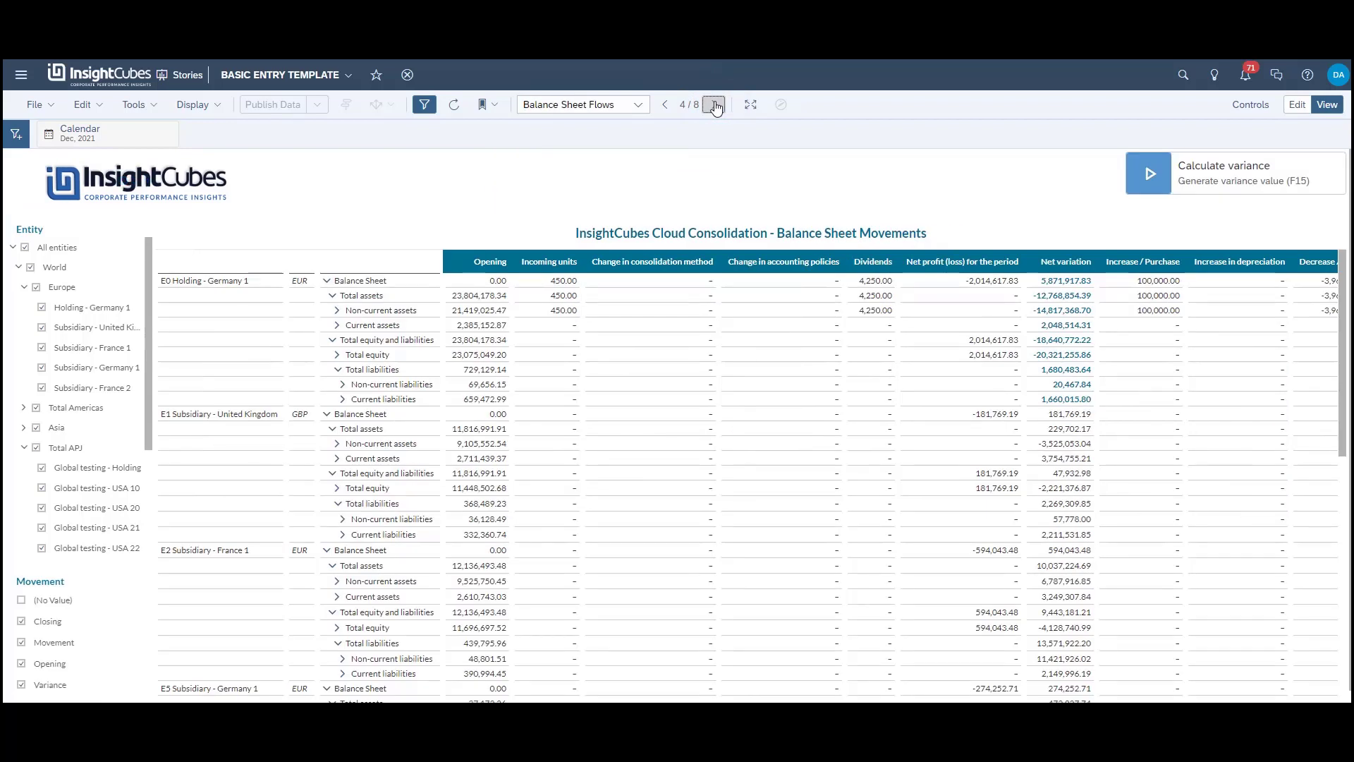
pyautogui.click(714, 106)
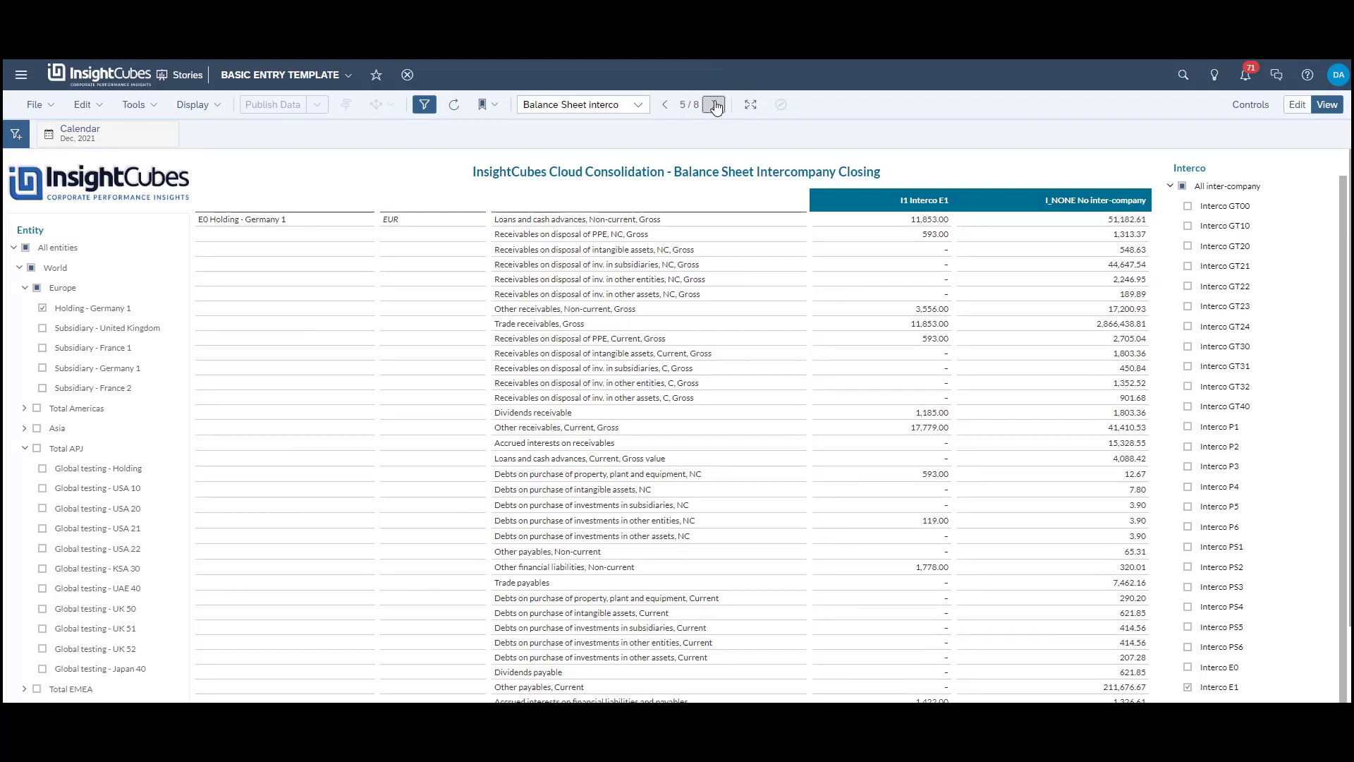
pyautogui.click(715, 105)
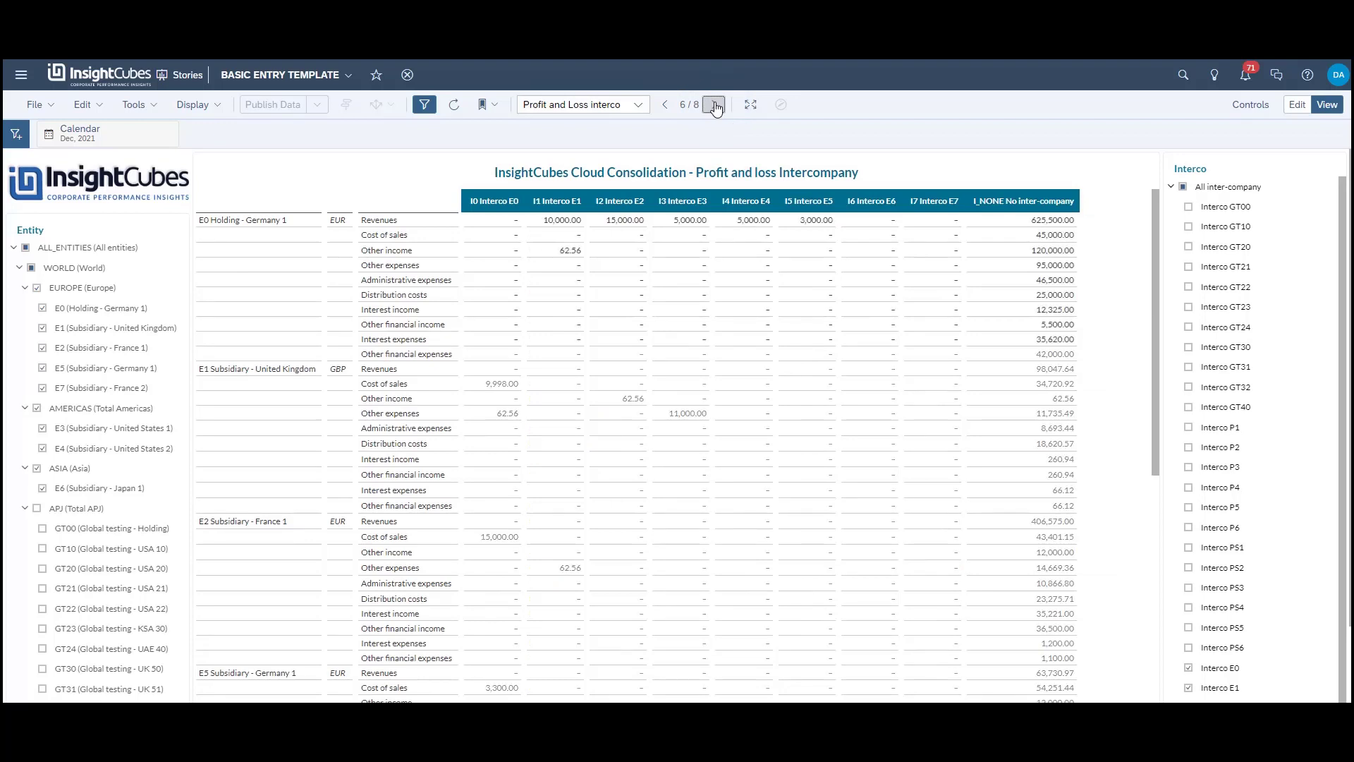
pyautogui.click(715, 105)
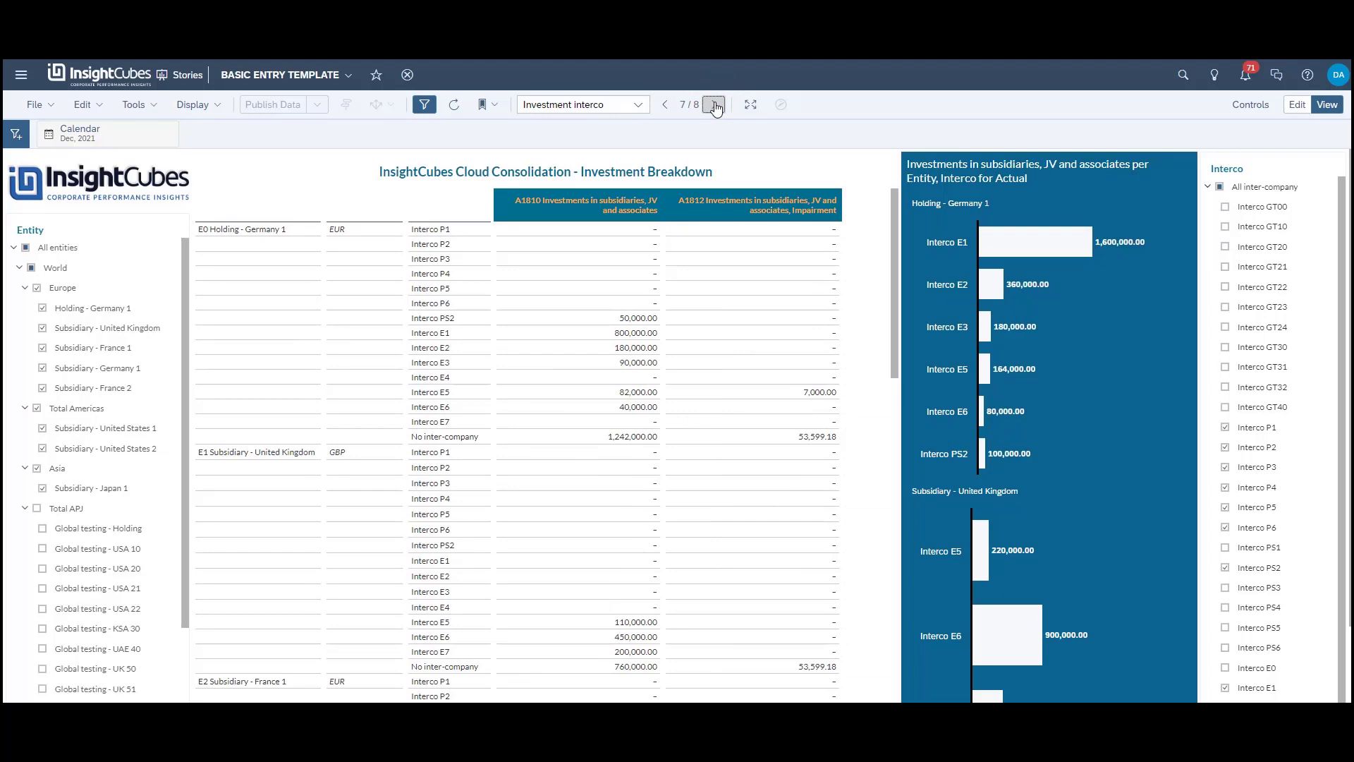
pyautogui.click(715, 106)
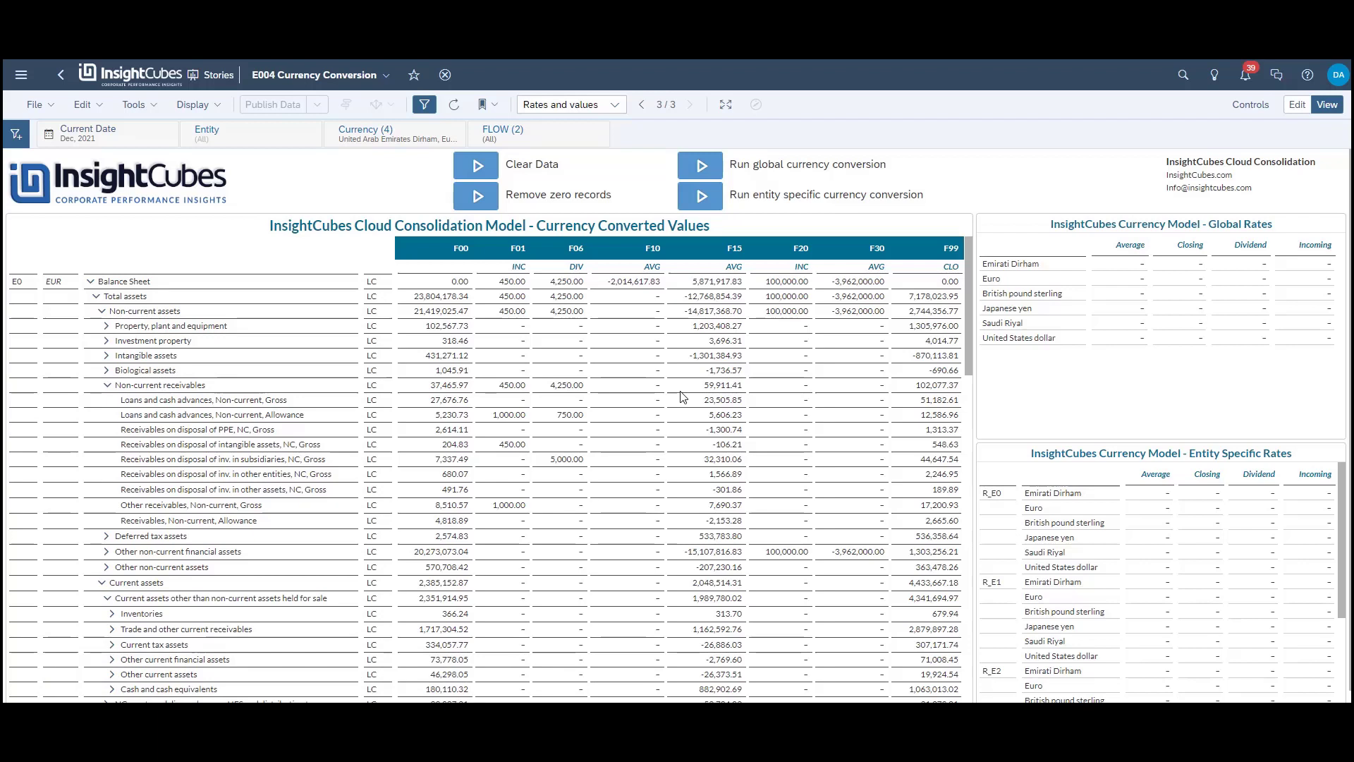
# - Fill the Global Rates table with average, closing, dividend and incoming rates for all six currencies, starting at 0.272100 for Emirati Dirham average, and publish the data
pyautogui.click(1132, 265)
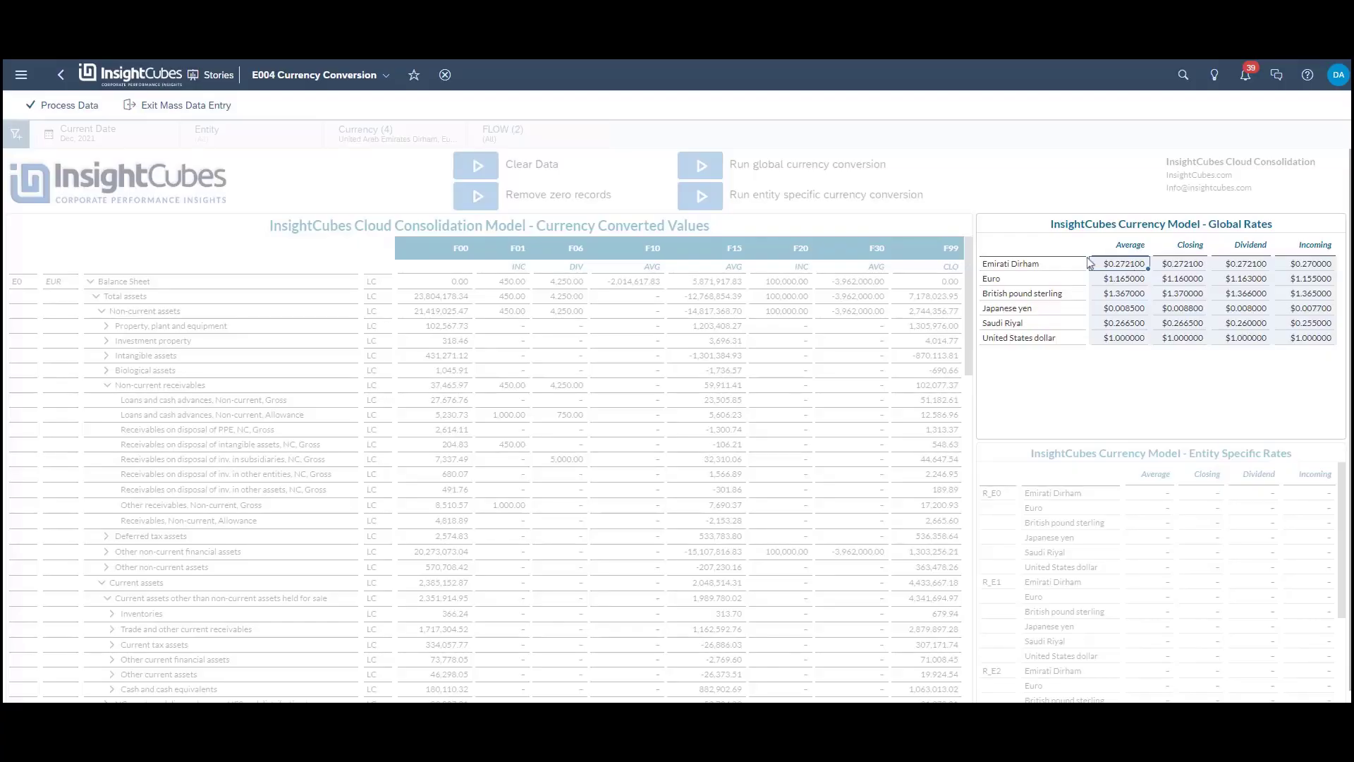
pyautogui.click(37, 107)
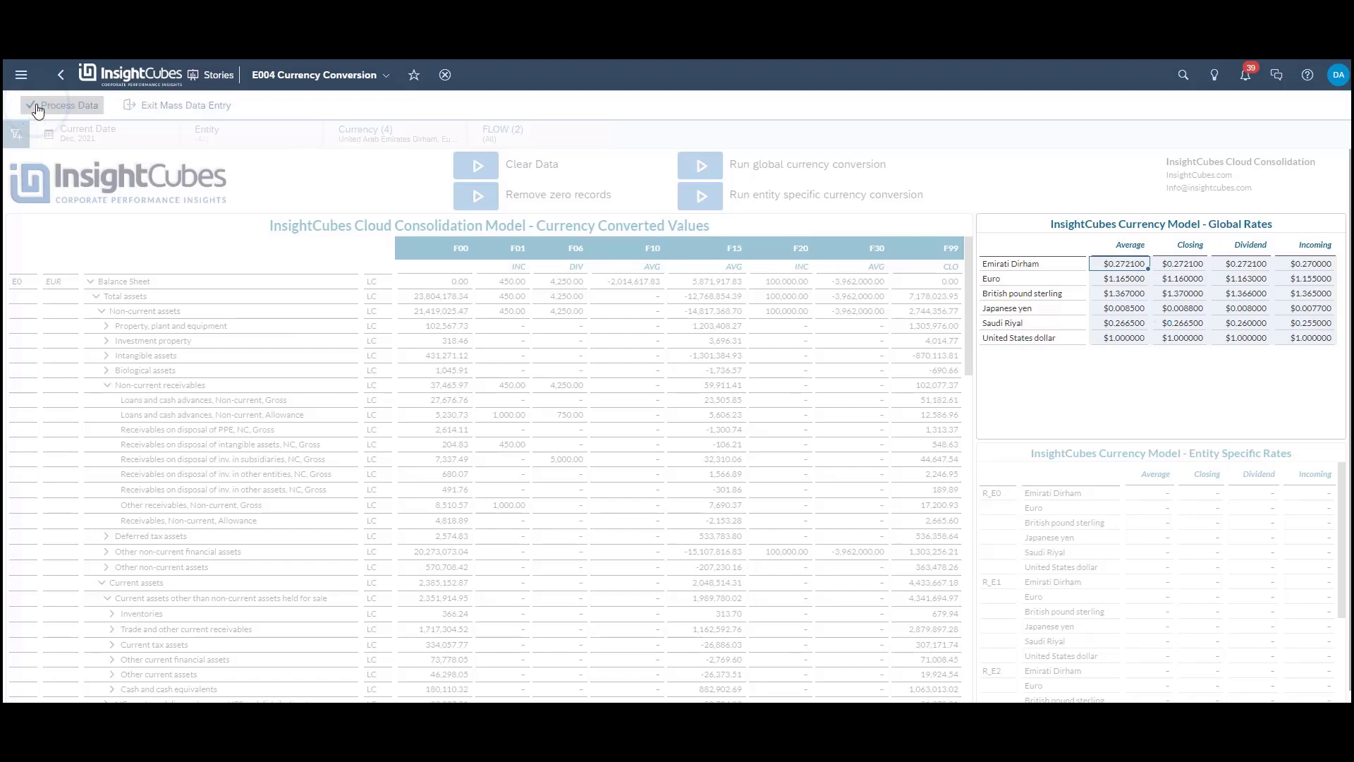
pyautogui.click(276, 105)
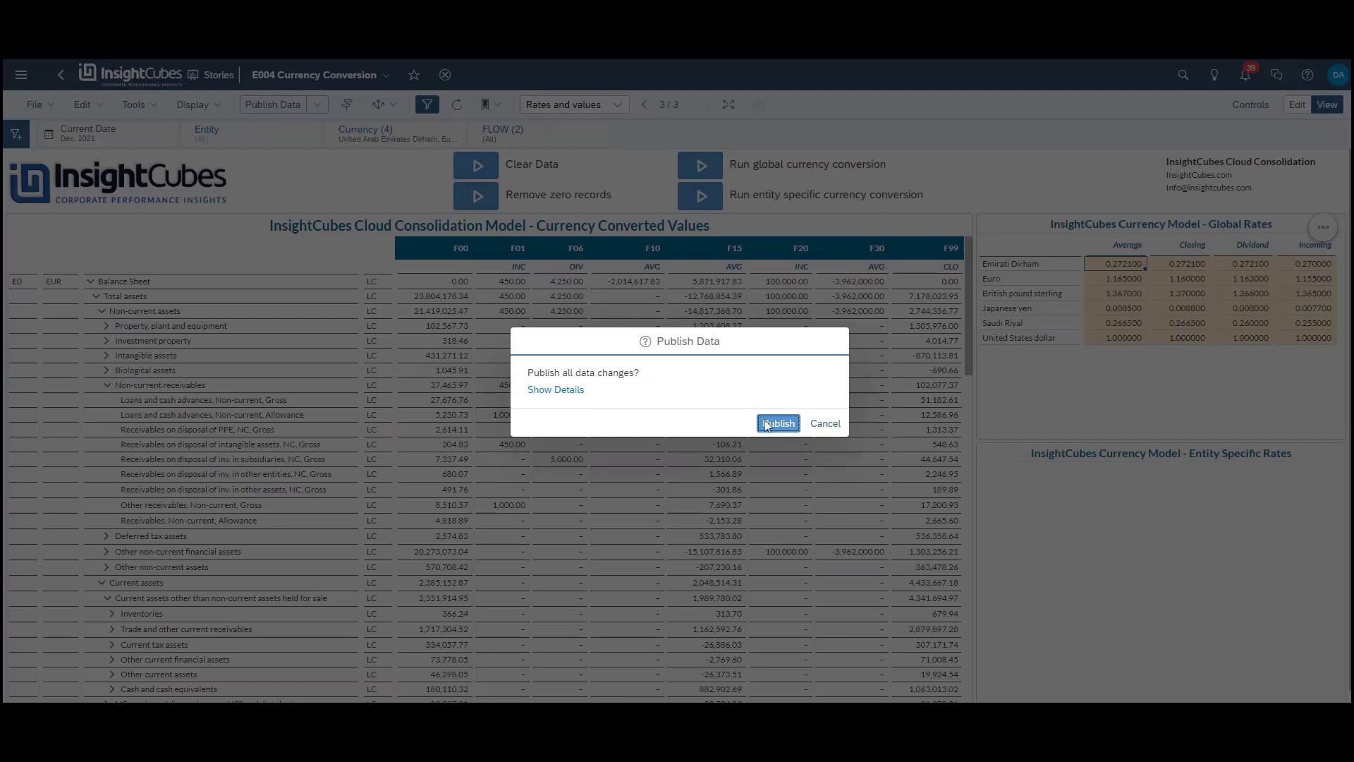
pyautogui.click(777, 423)
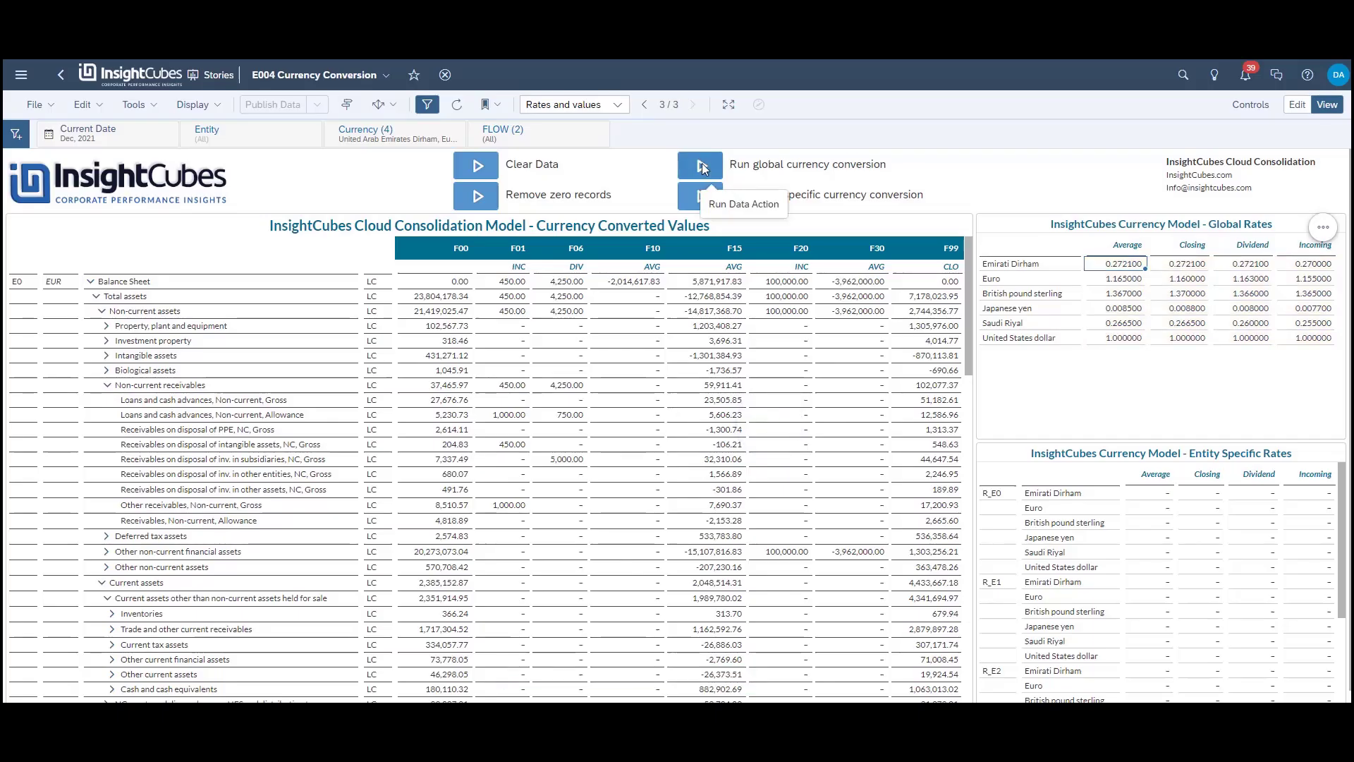
# - Run the global currency conversion into USD, AED and EUR for all entities in Dec (Q4/2021 FY) and refresh the converted values
pyautogui.click(703, 167)
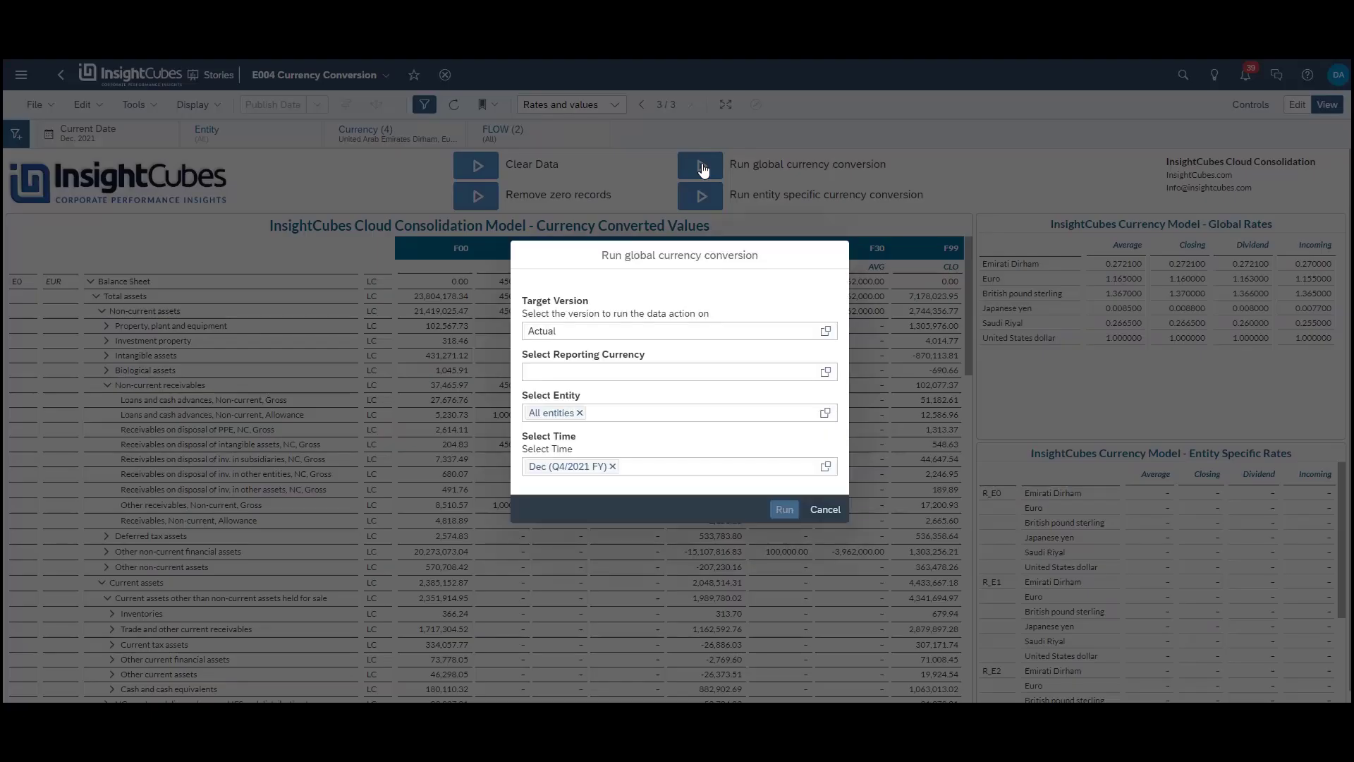
pyautogui.click(628, 371)
pyautogui.write('USD')
pyautogui.click(618, 413)
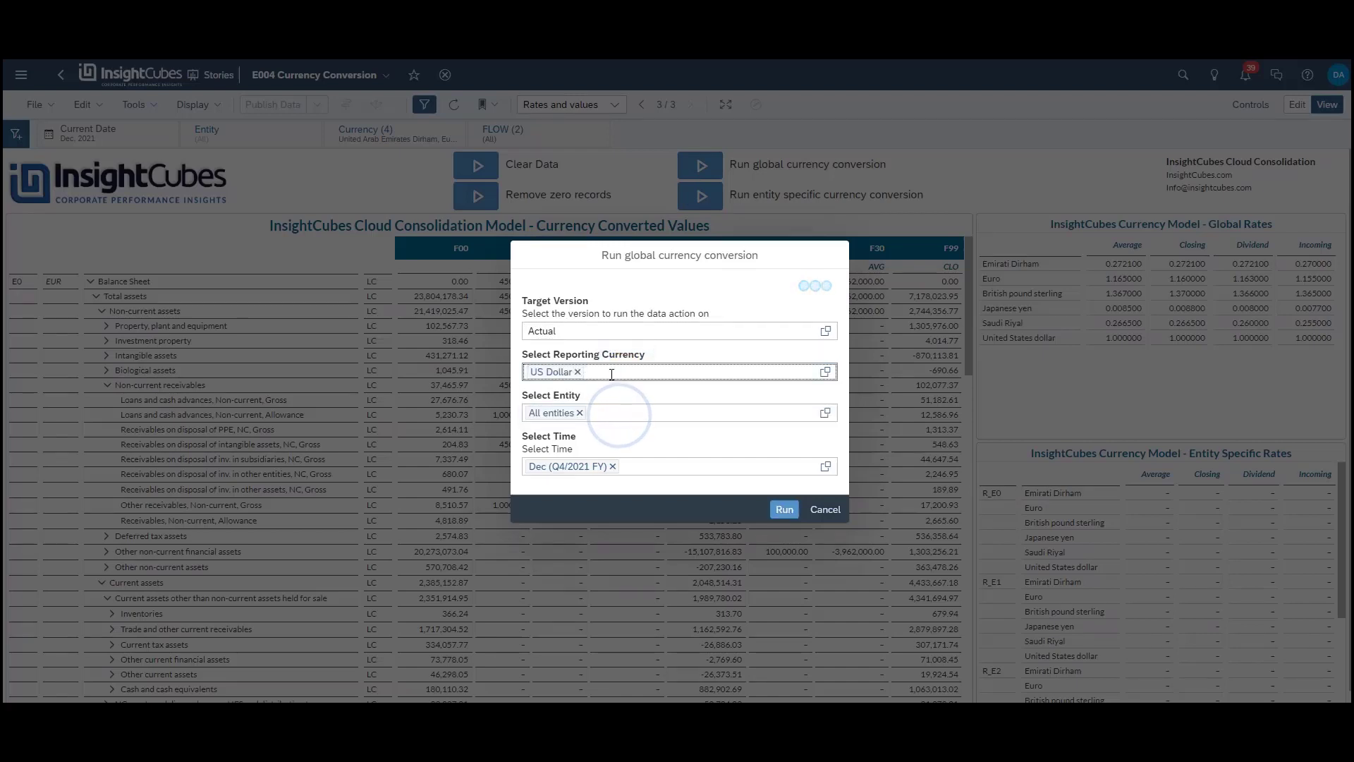
pyautogui.write('AED')
pyautogui.click(627, 419)
pyautogui.write('EUR')
pyautogui.click(632, 414)
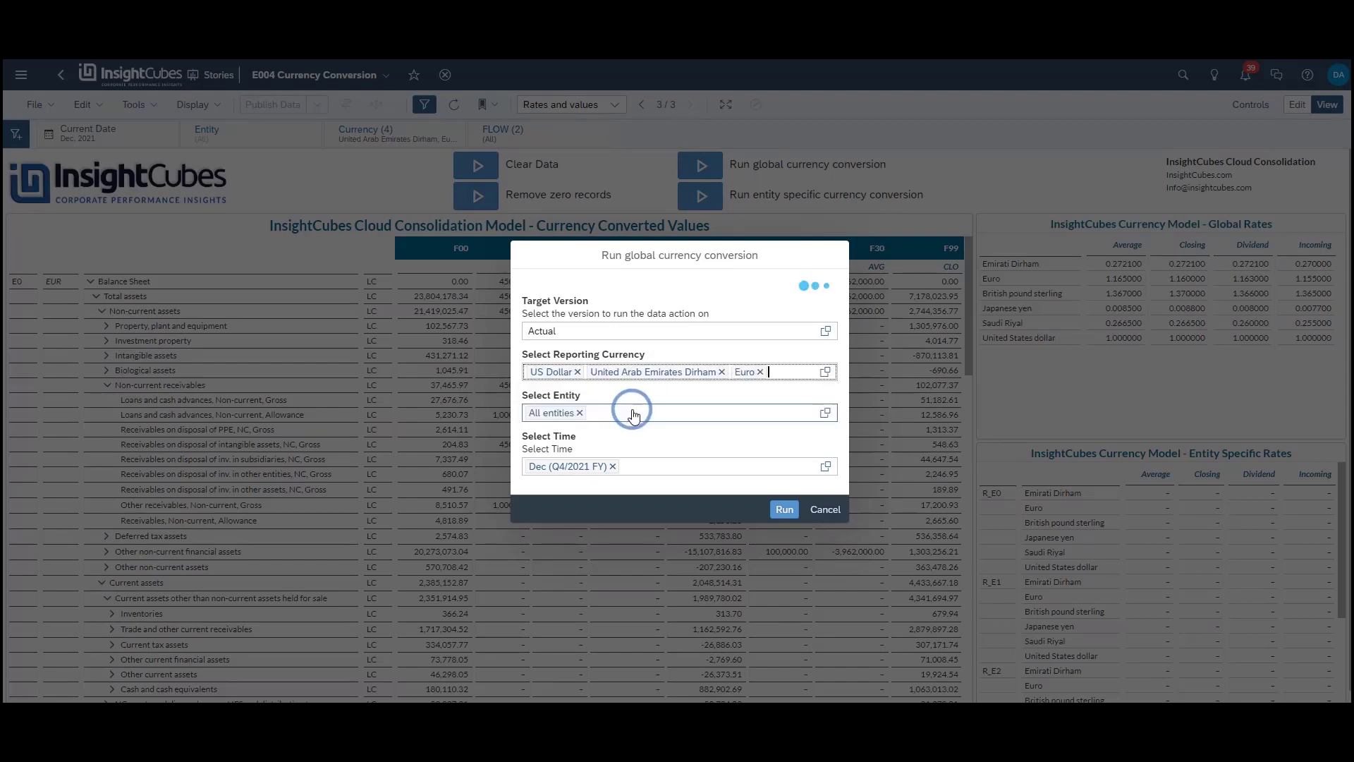
pyautogui.click(784, 509)
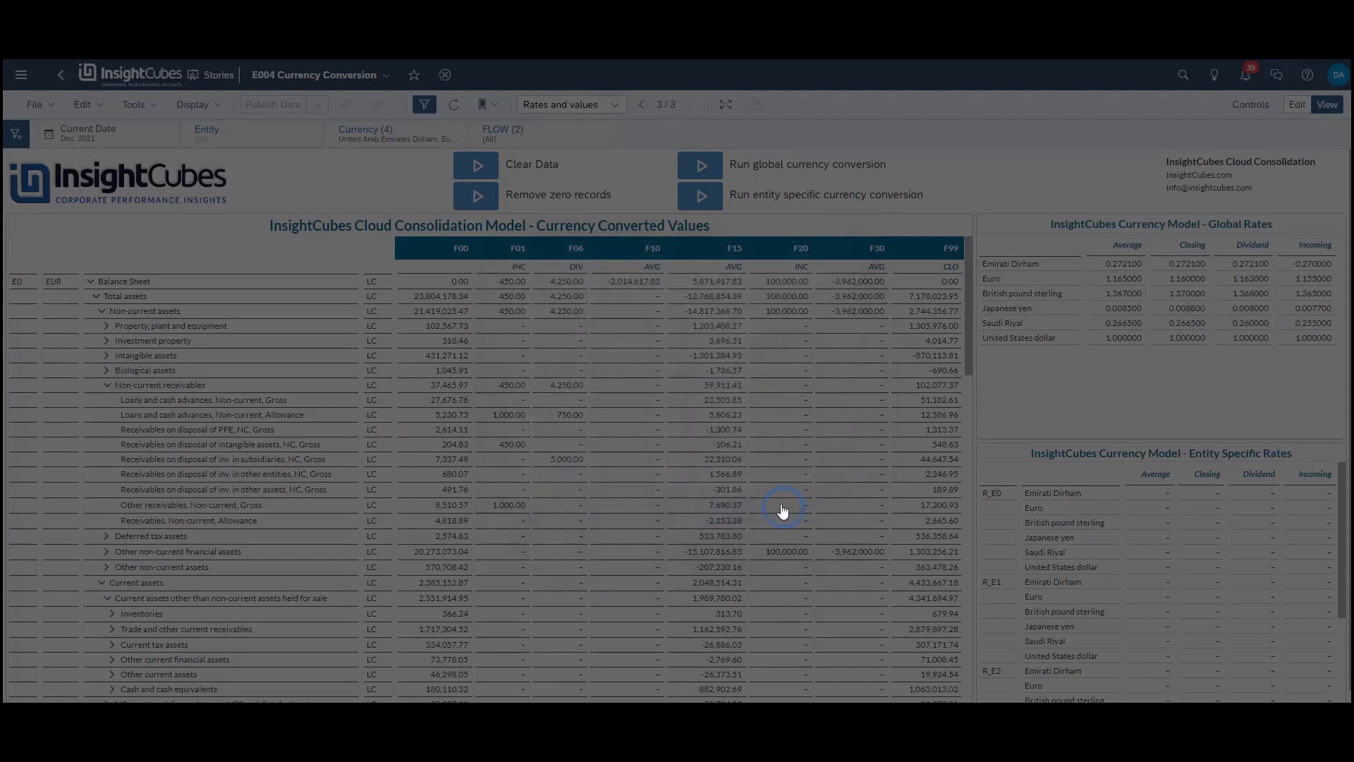
pyautogui.click(454, 107)
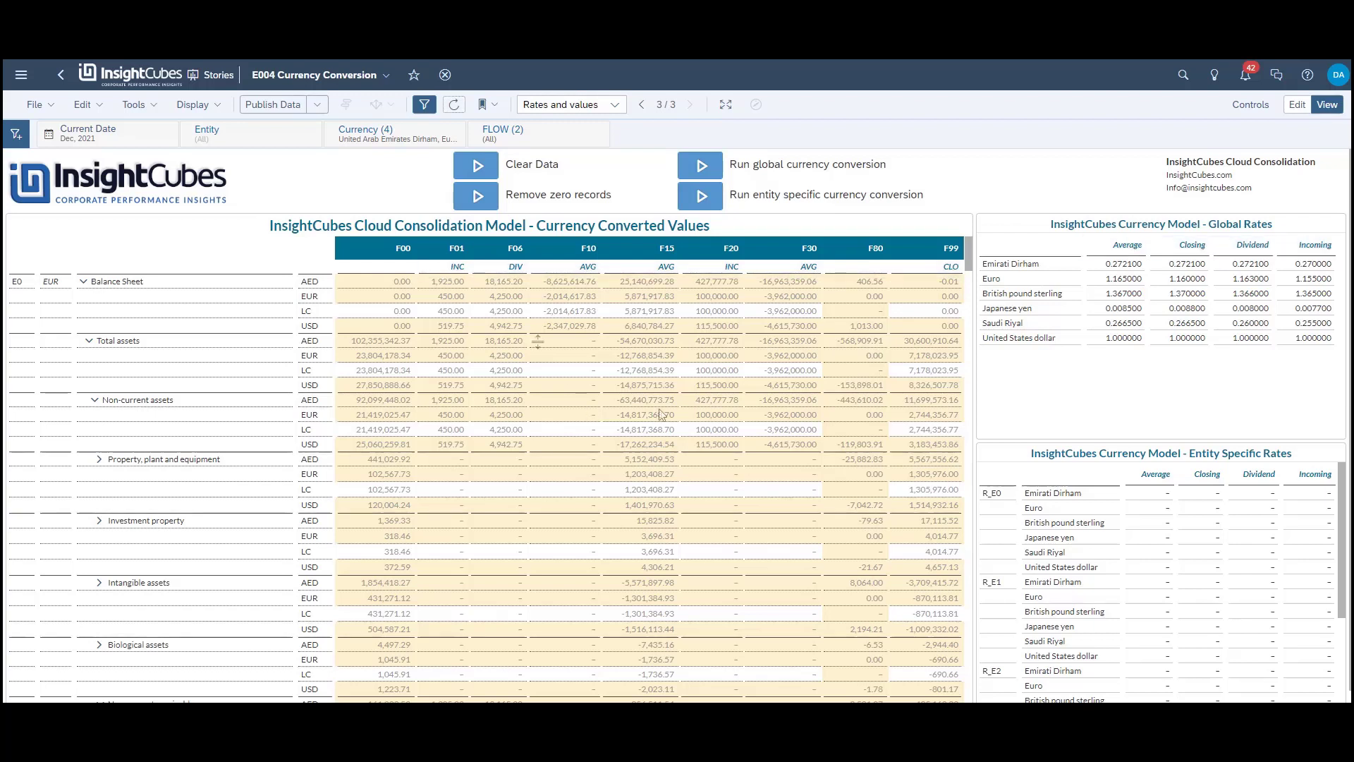
# - Revert the unpublished data changes from the global currency conversion
pyautogui.click(316, 104)
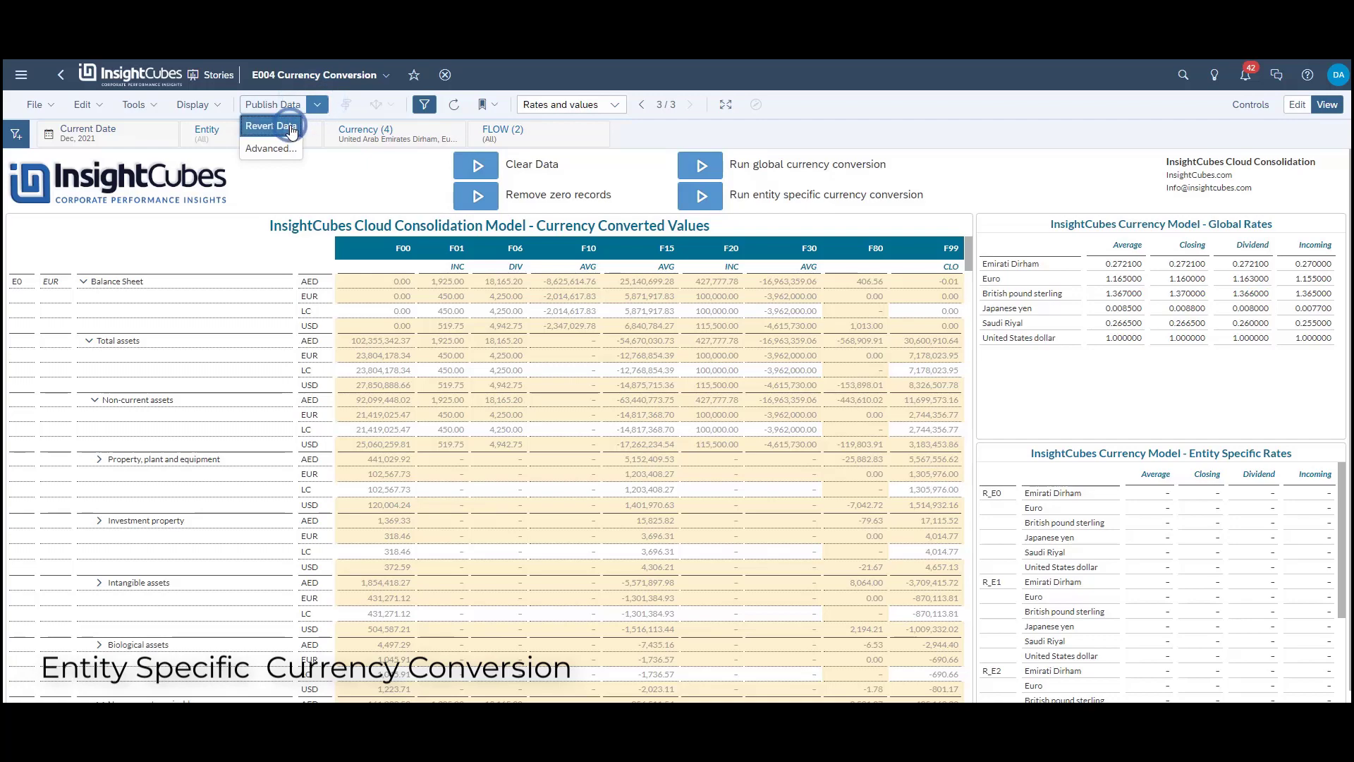
pyautogui.click(293, 126)
pyautogui.click(777, 423)
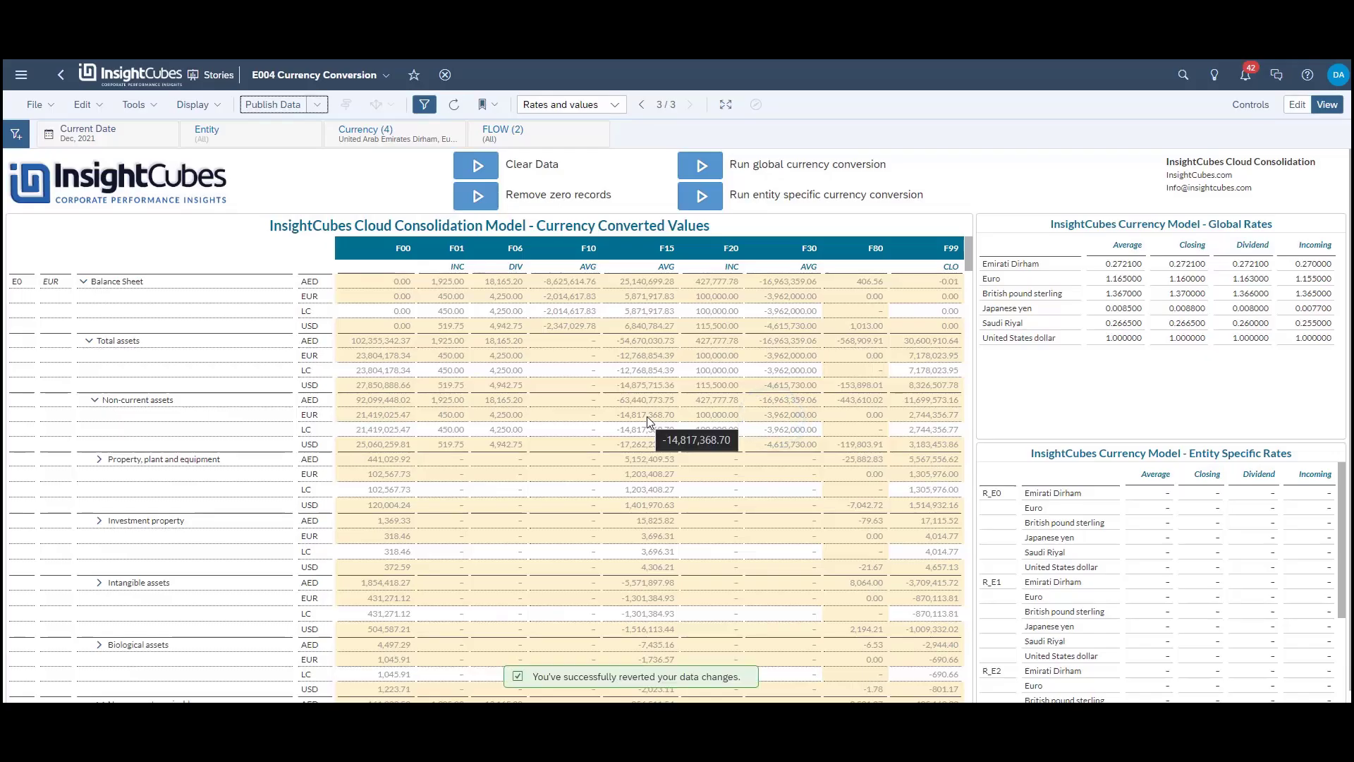
# - Fill the Entity Specific Rates table for R_E0 and R_E1, starting at 0.272535 for R_E0's Emirati Dirham average, and publish the data
pyautogui.click(1148, 494)
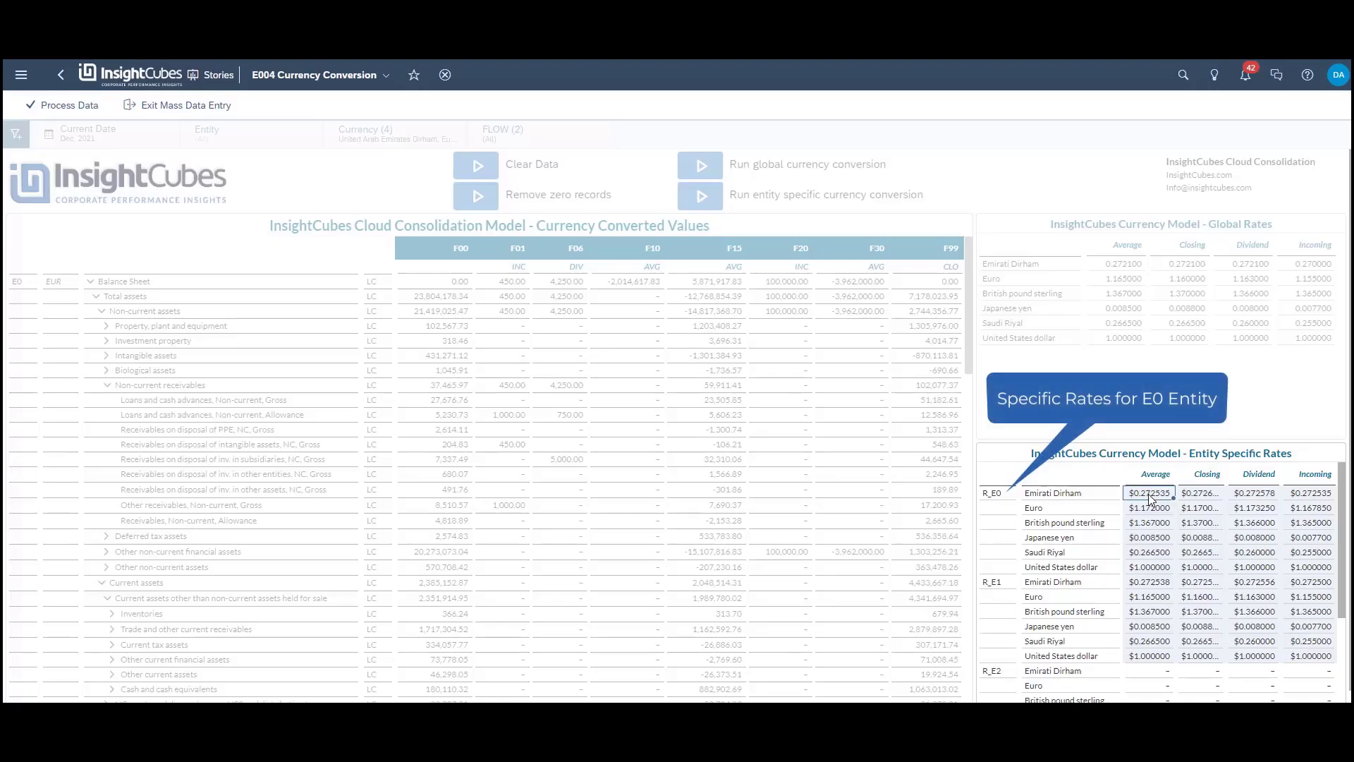
pyautogui.click(35, 104)
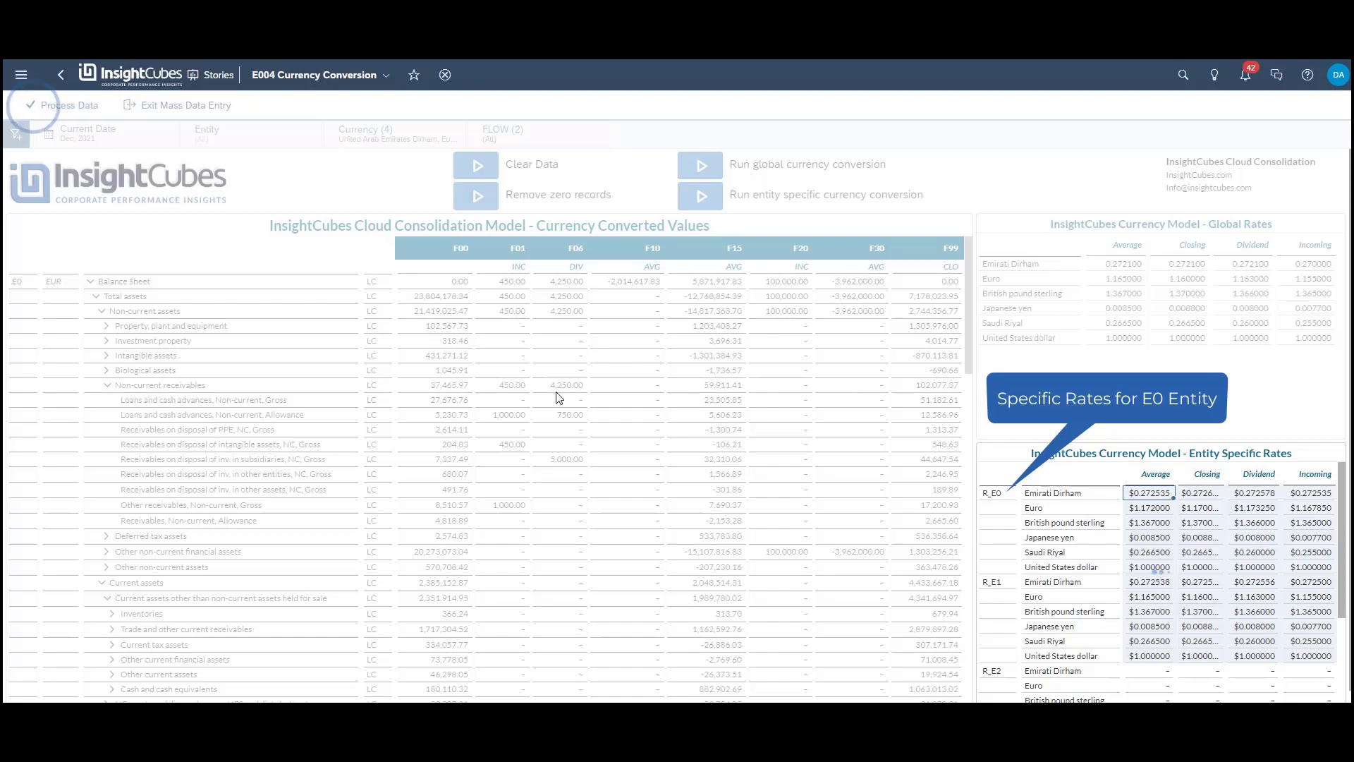
pyautogui.click(282, 109)
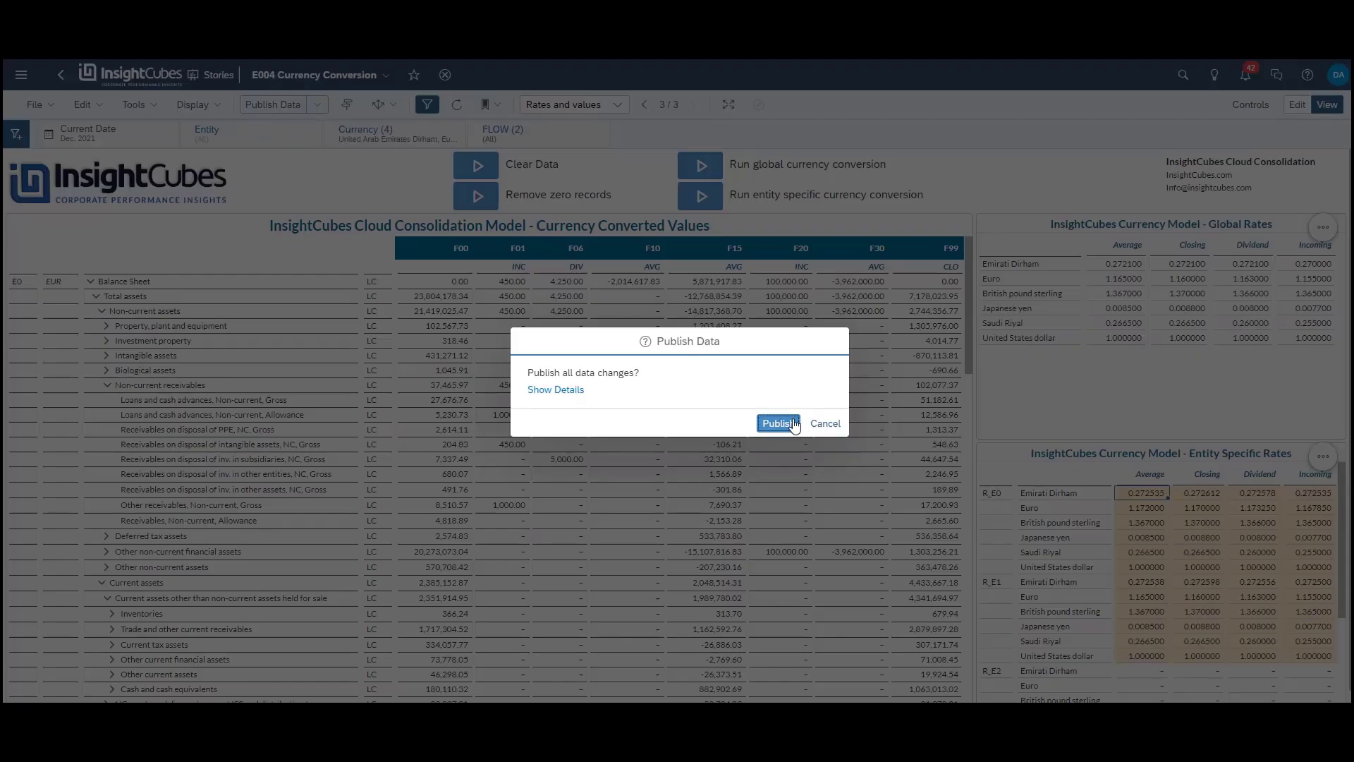
pyautogui.click(792, 423)
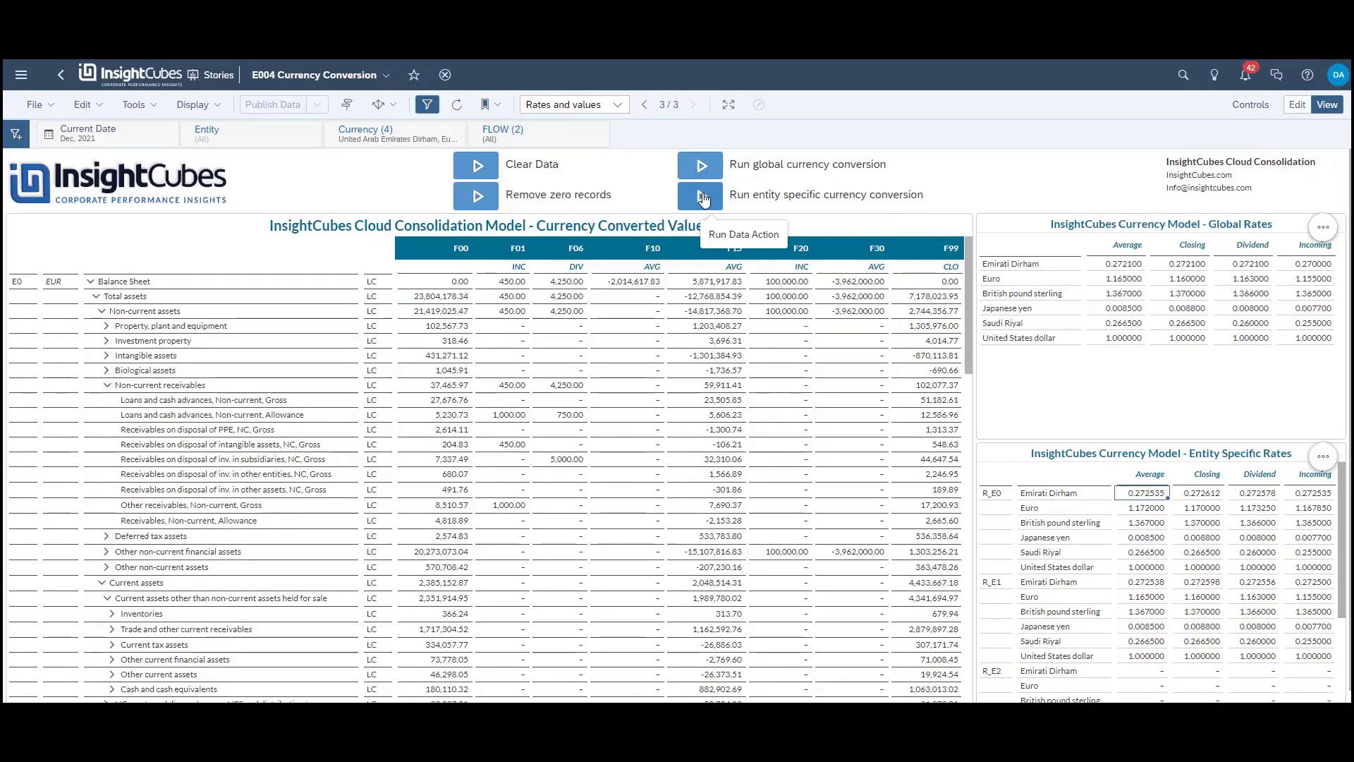
# - Run the entity specific currency conversion into US Dollar, United Arab Emirates Dirham and Euro for Holding - Germany 1 in Dec (Q4/2021 FY)
pyautogui.click(702, 197)
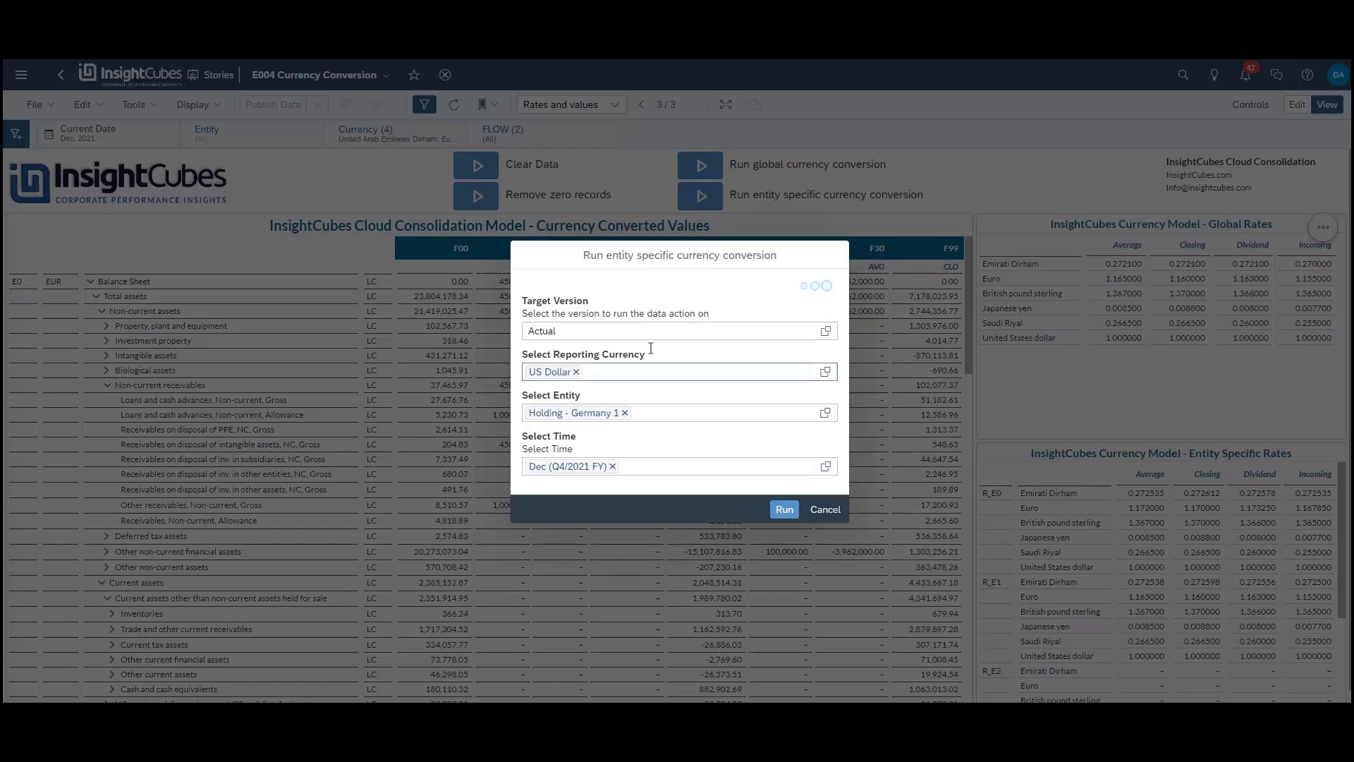
pyautogui.click(641, 372)
pyautogui.write('aed')
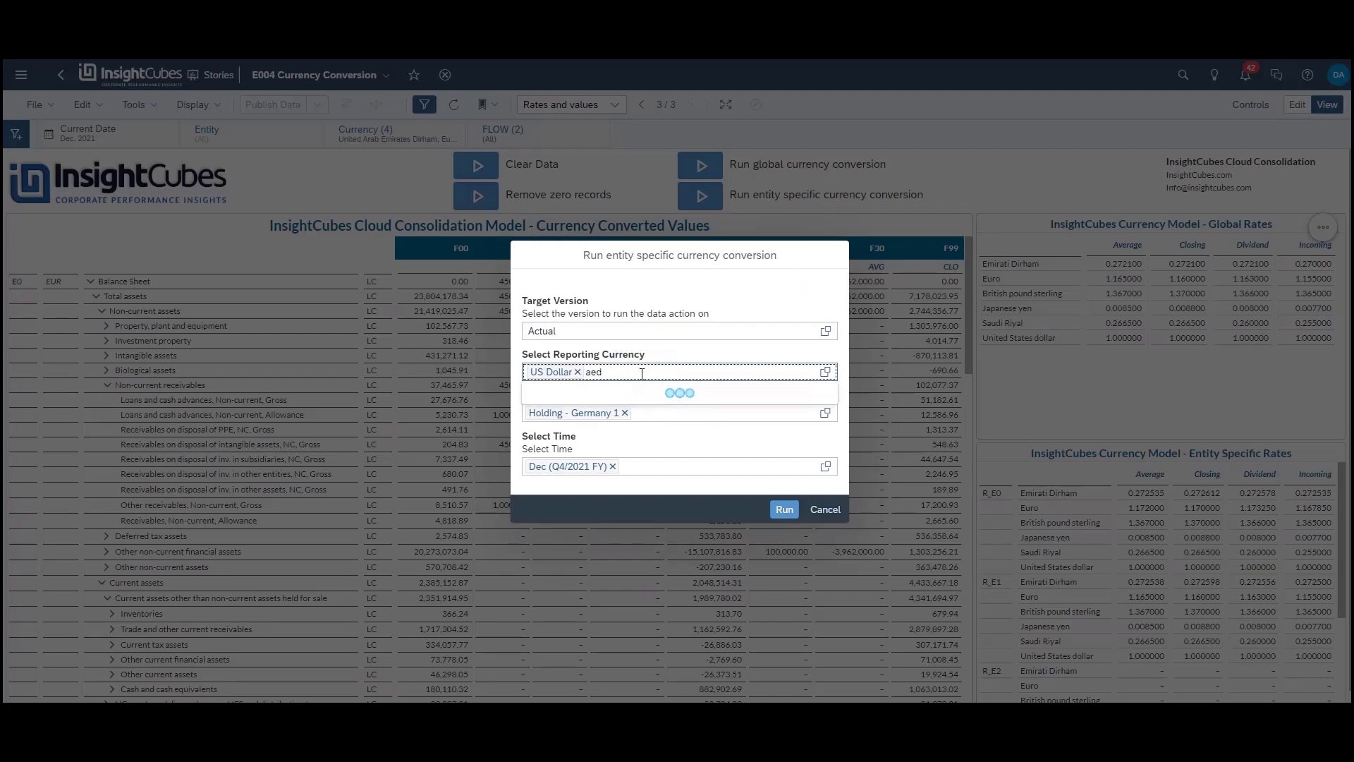
pyautogui.click(618, 415)
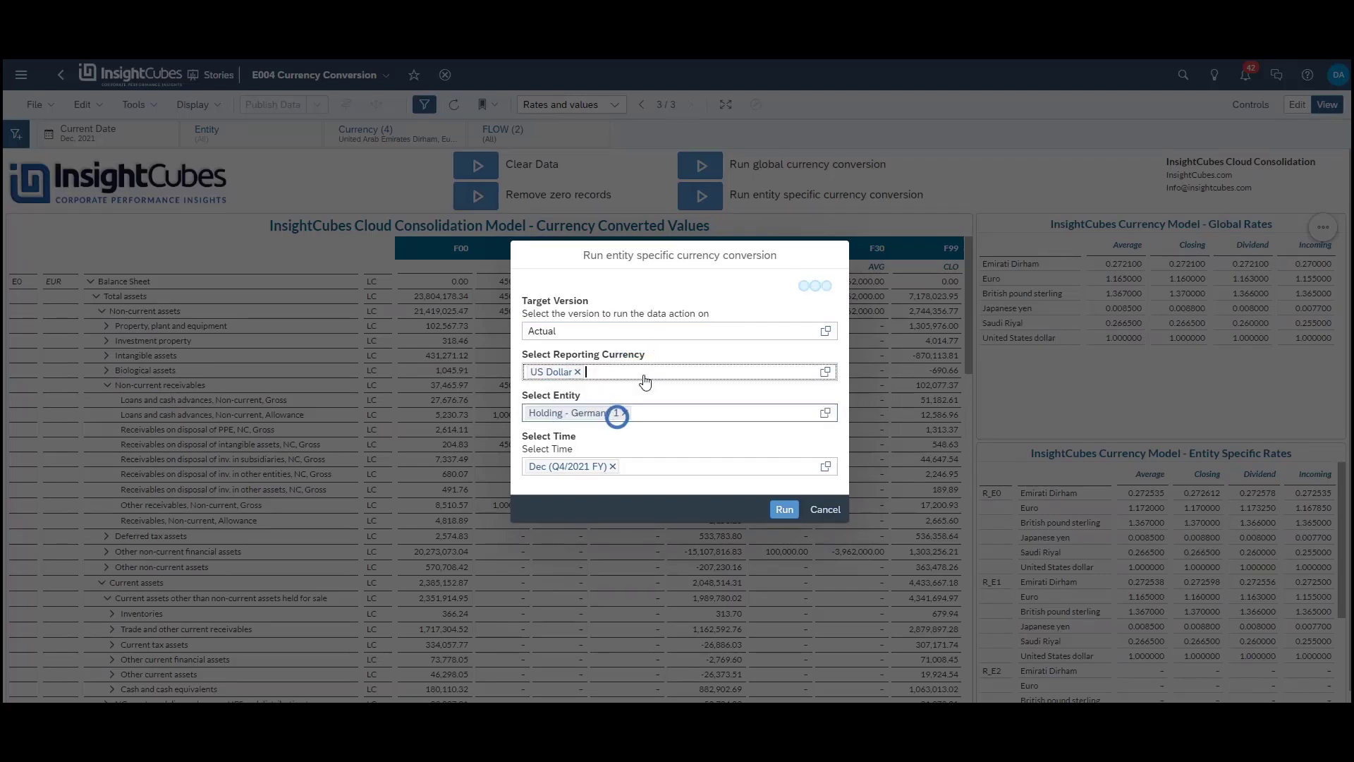
pyautogui.write('eur')
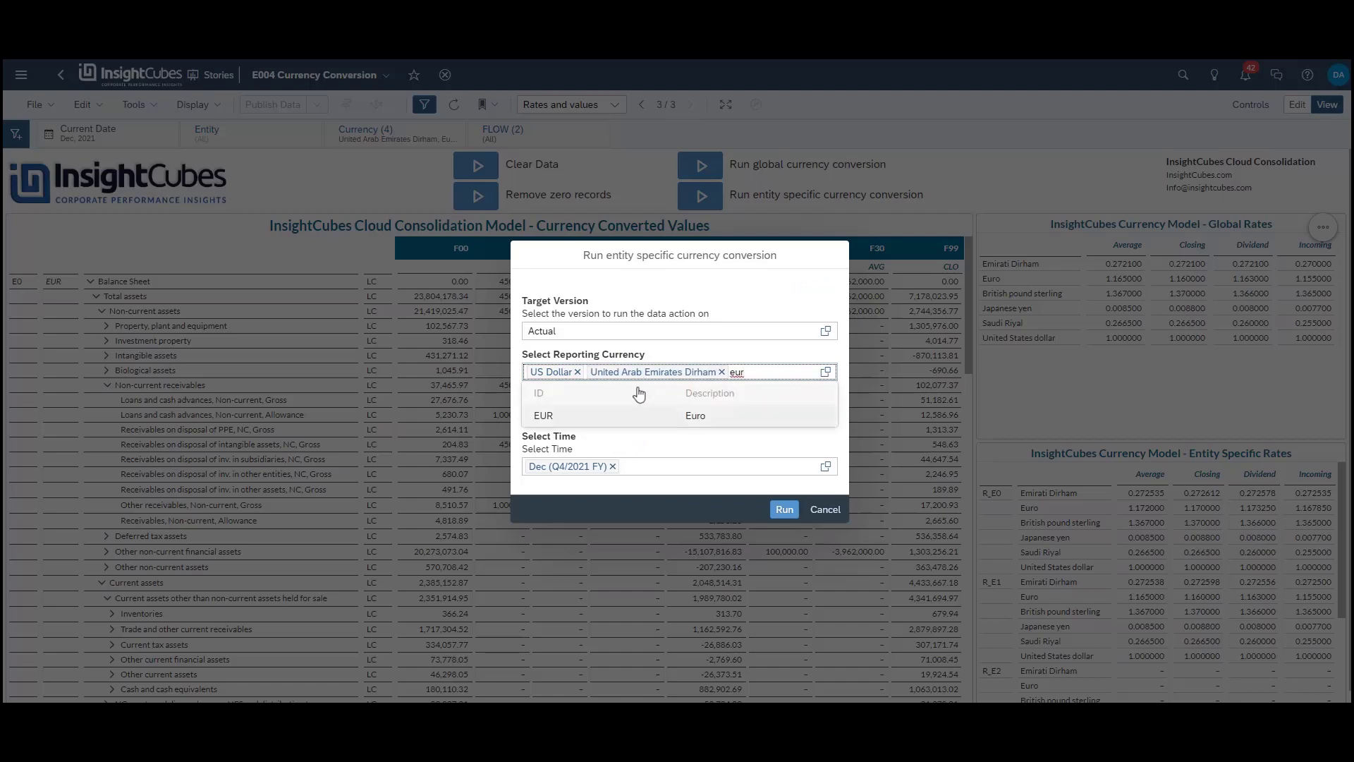
pyautogui.click(623, 416)
pyautogui.click(785, 508)
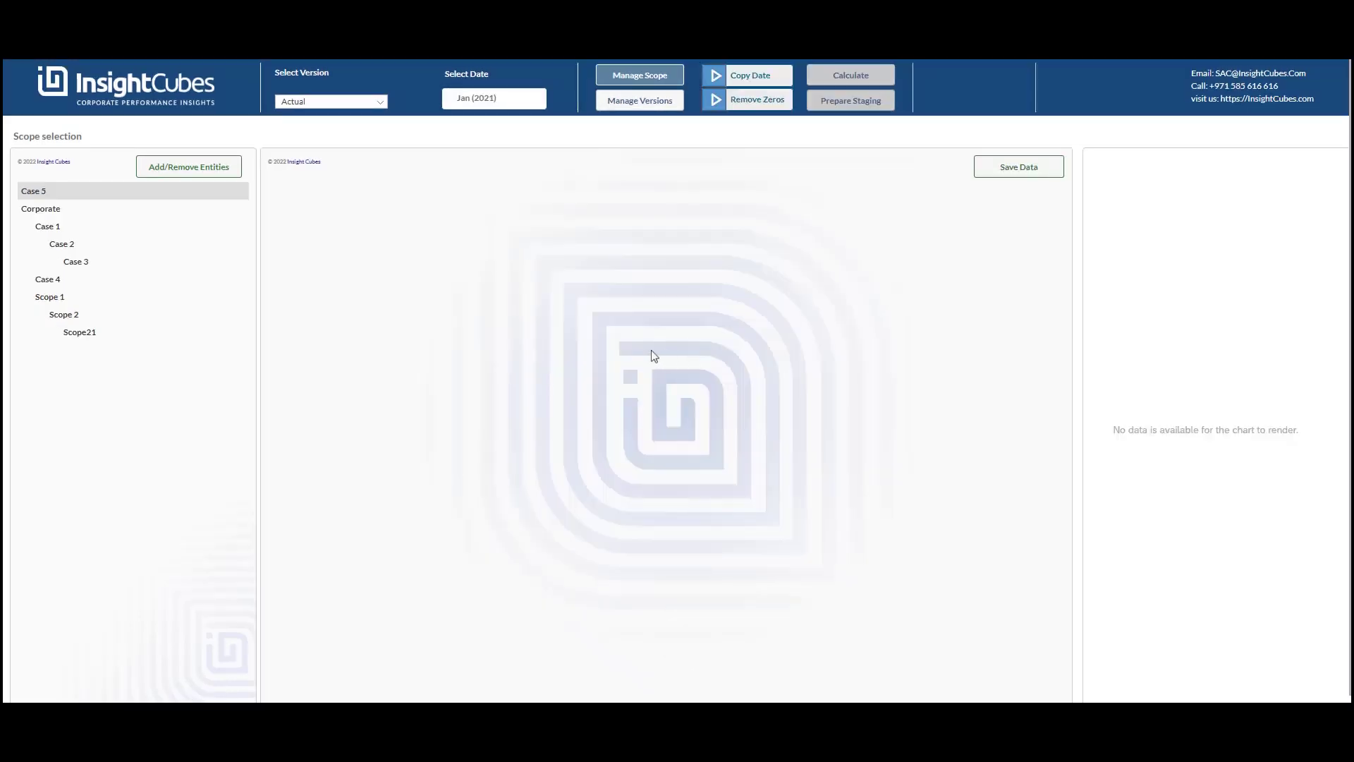
# - Add Holding - Germany 1 and the Japan 1, France 1 and 2, Germany 1, United Kingdom, and United States 1 and 2 subsidiaries to Scope 1
pyautogui.click(194, 295)
pyautogui.click(204, 166)
pyautogui.click(498, 344)
pyautogui.click(499, 382)
pyautogui.click(499, 403)
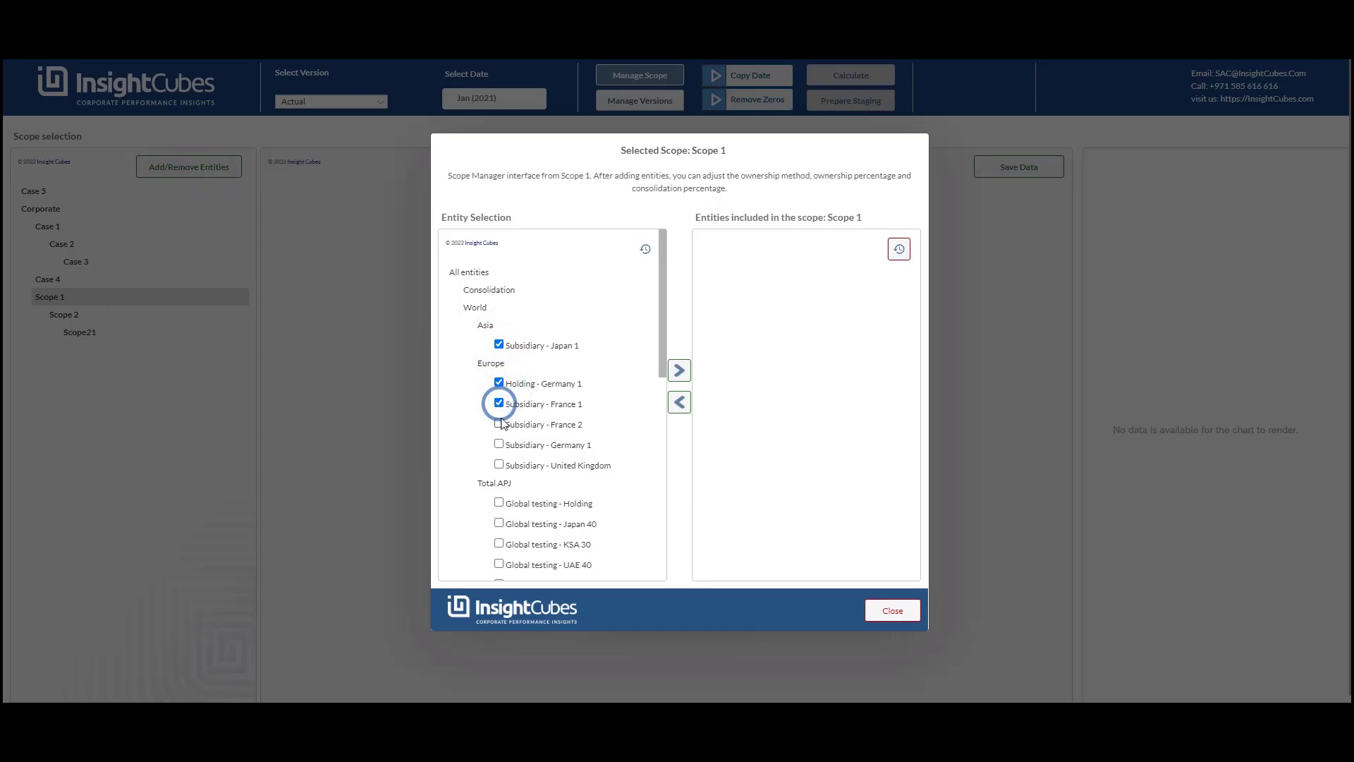
pyautogui.click(498, 423)
pyautogui.scroll(-3, 626, 387)
pyautogui.click(681, 370)
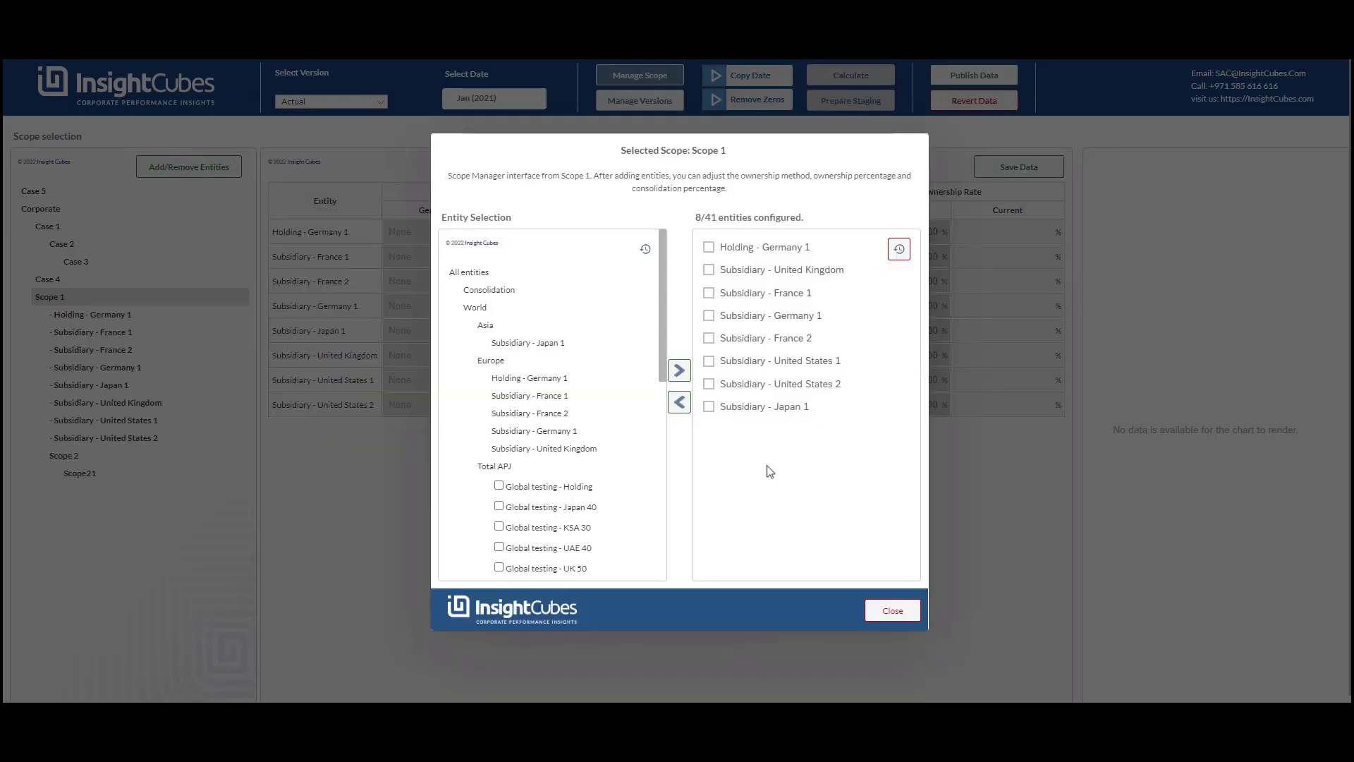
pyautogui.click(894, 612)
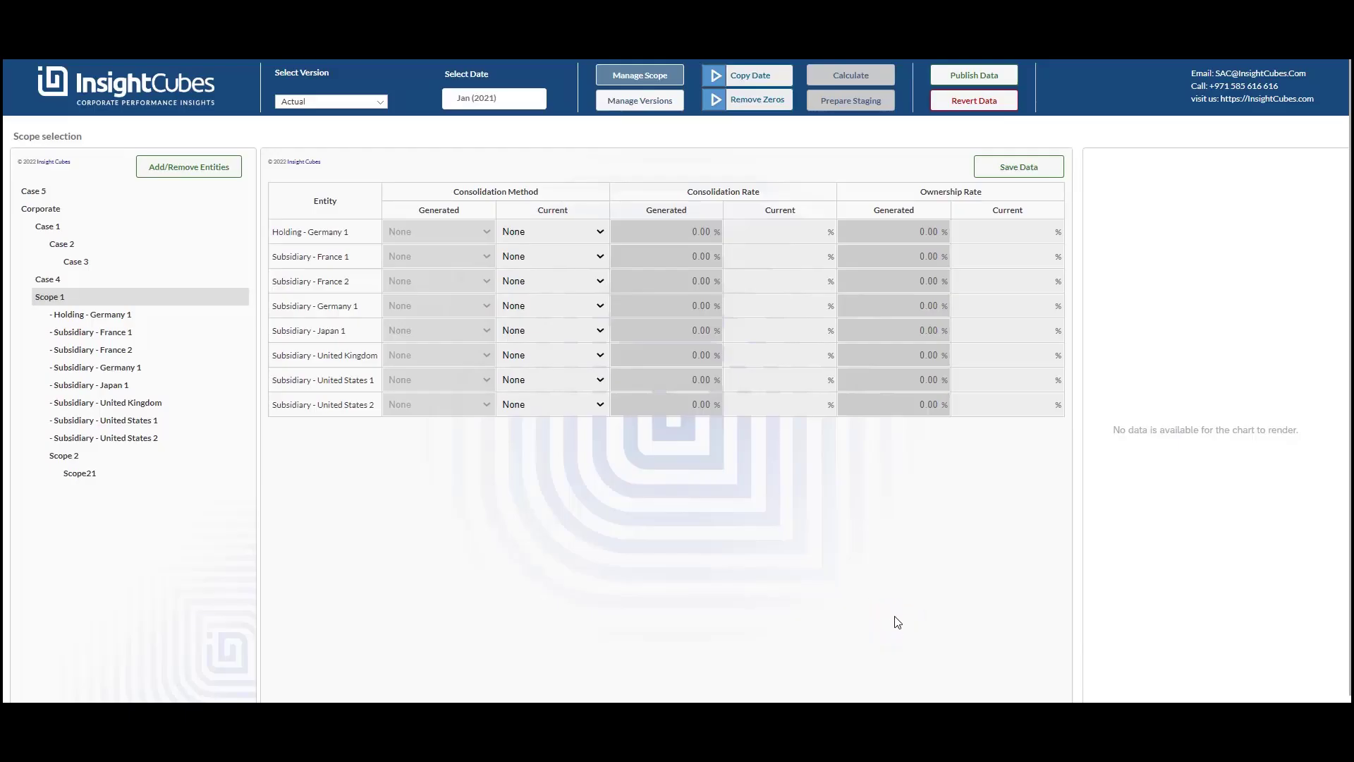
# - Set Holding - Germany 1 in Scope 1 to the Holding method with 100% consolidation rate and 100% ownership rate
pyautogui.click(600, 230)
pyautogui.click(570, 256)
pyautogui.click(784, 238)
pyautogui.write('100')
pyautogui.press('Tab')
pyautogui.write('100')
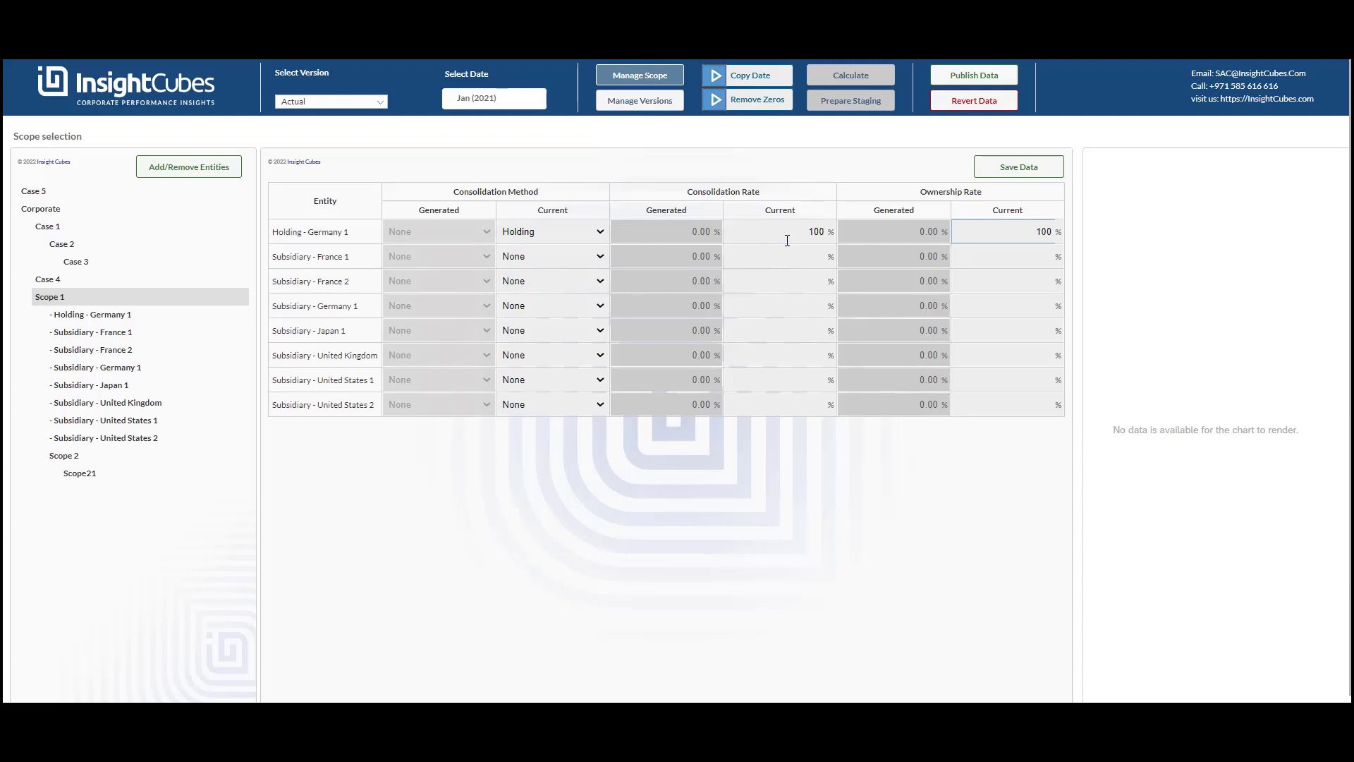
# - Fill the subsidiaries' methods and rates, from Full at 100% for France 1 to Proportionate at 60% for United States 2; save and publish
pyautogui.click(599, 256)
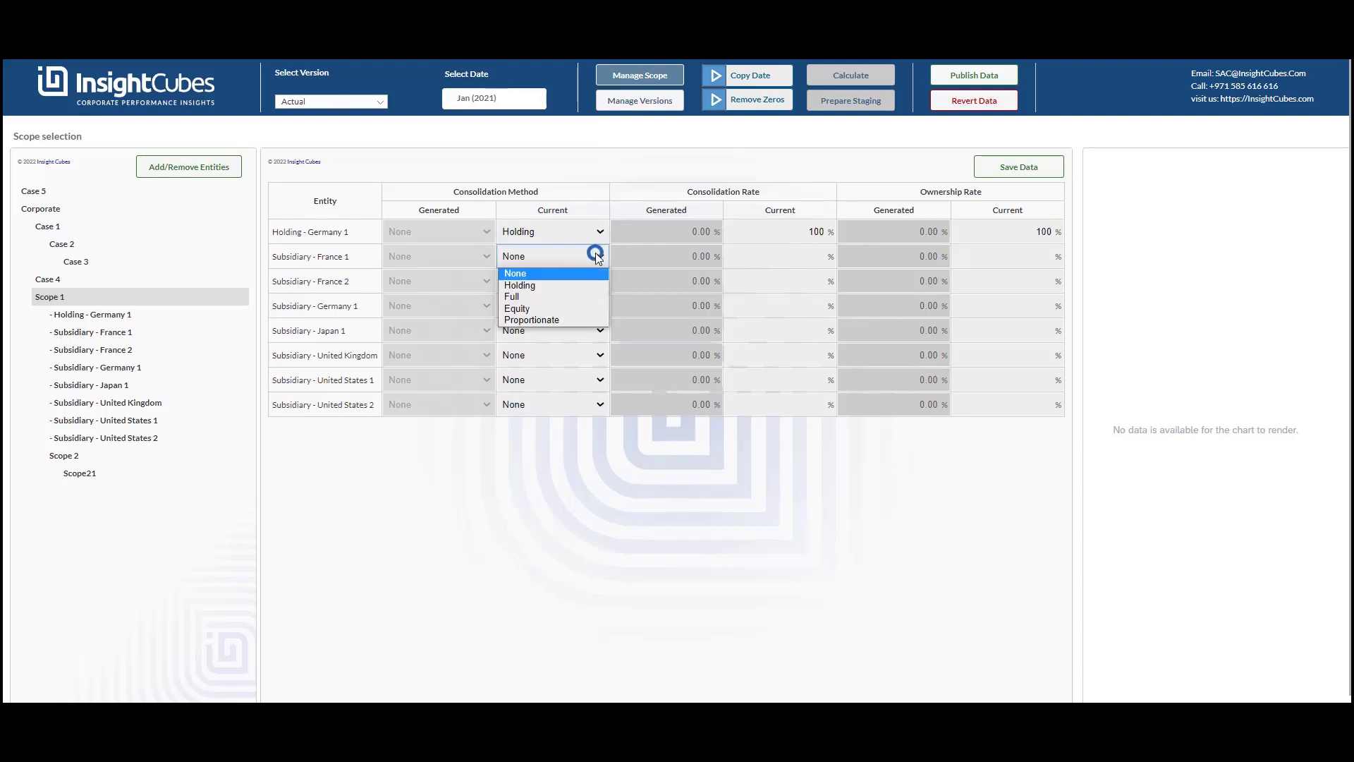
pyautogui.click(579, 299)
pyautogui.click(785, 258)
pyautogui.write('100')
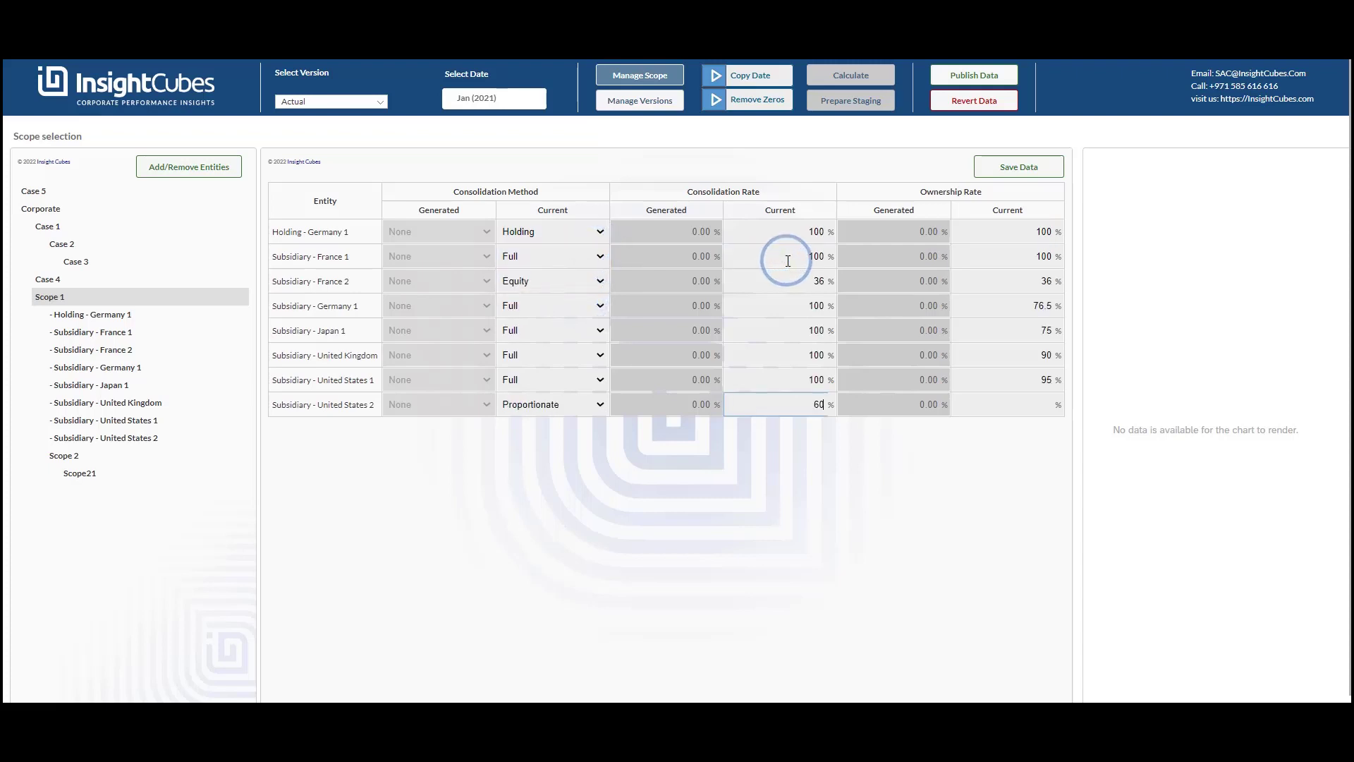
pyautogui.press('Tab')
pyautogui.write('60')
pyautogui.click(1024, 169)
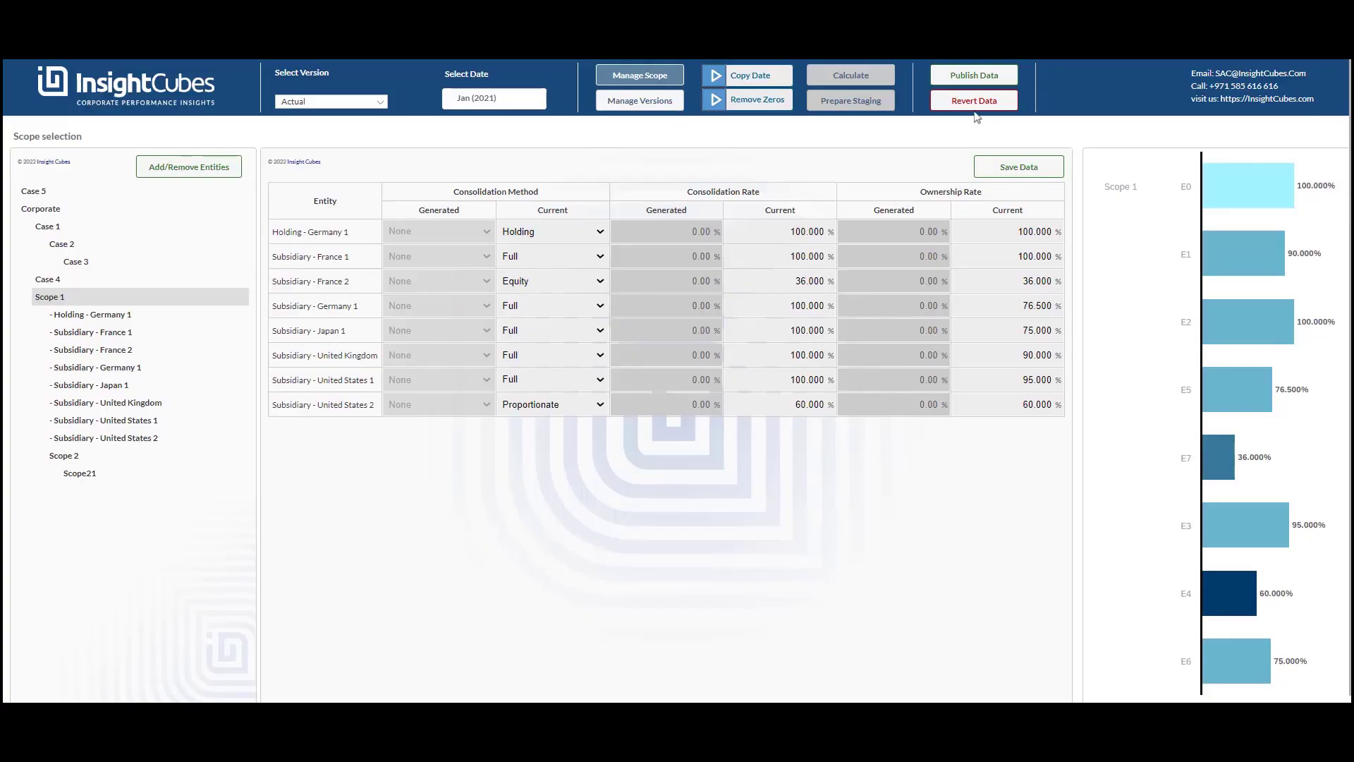
pyautogui.click(945, 76)
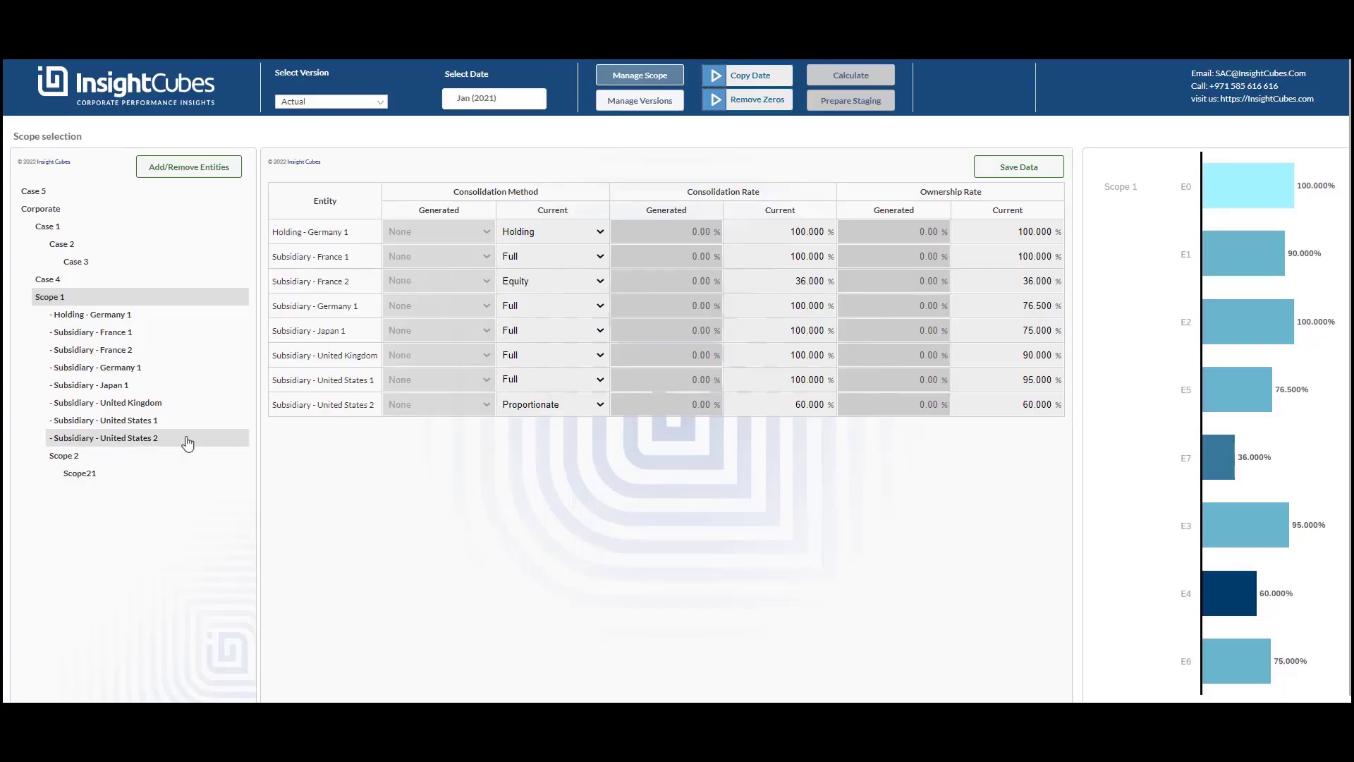
# - Configure Scope 2 with Germany 1 Full 100/85%, France 2 Equity 40%, Japan 1 Equity 50% and United Kingdom Holding 100%; save and publish
pyautogui.click(141, 455)
pyautogui.click(1019, 167)
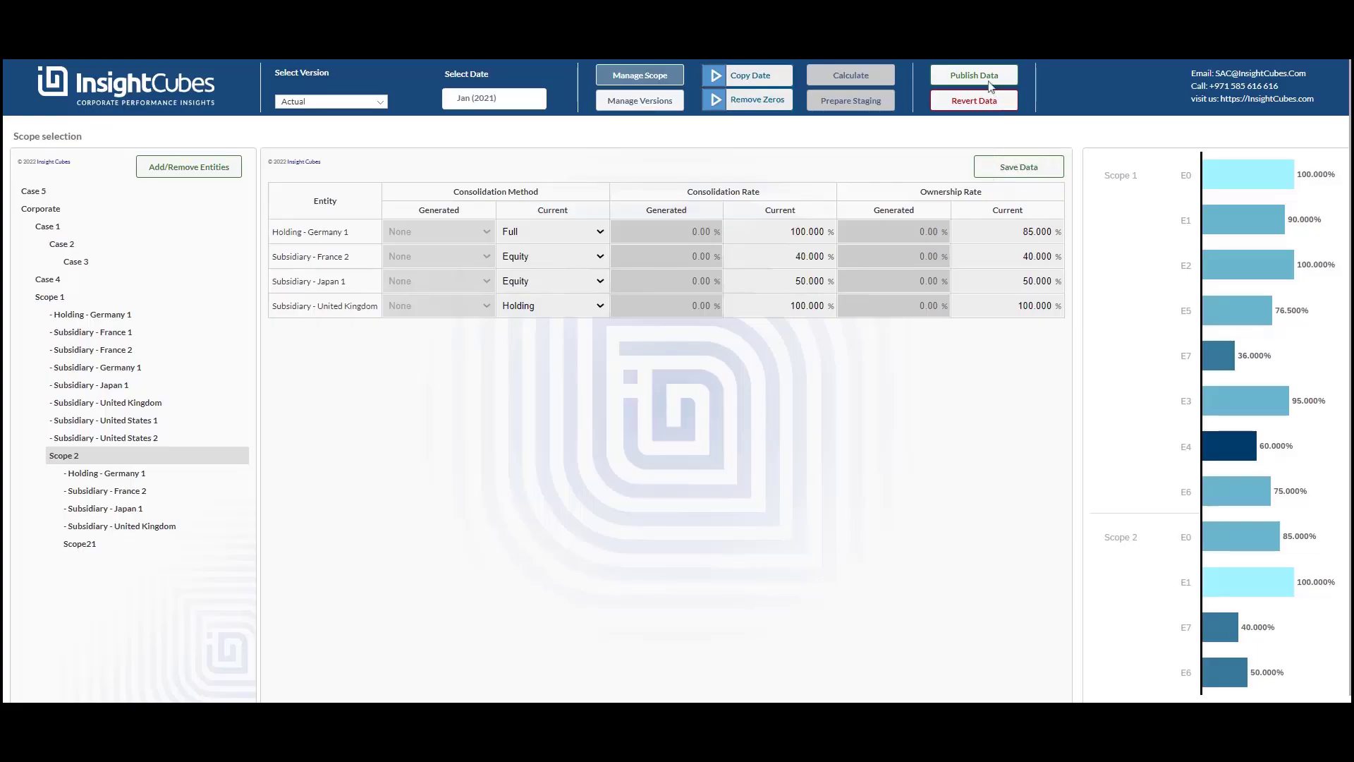
pyautogui.click(987, 79)
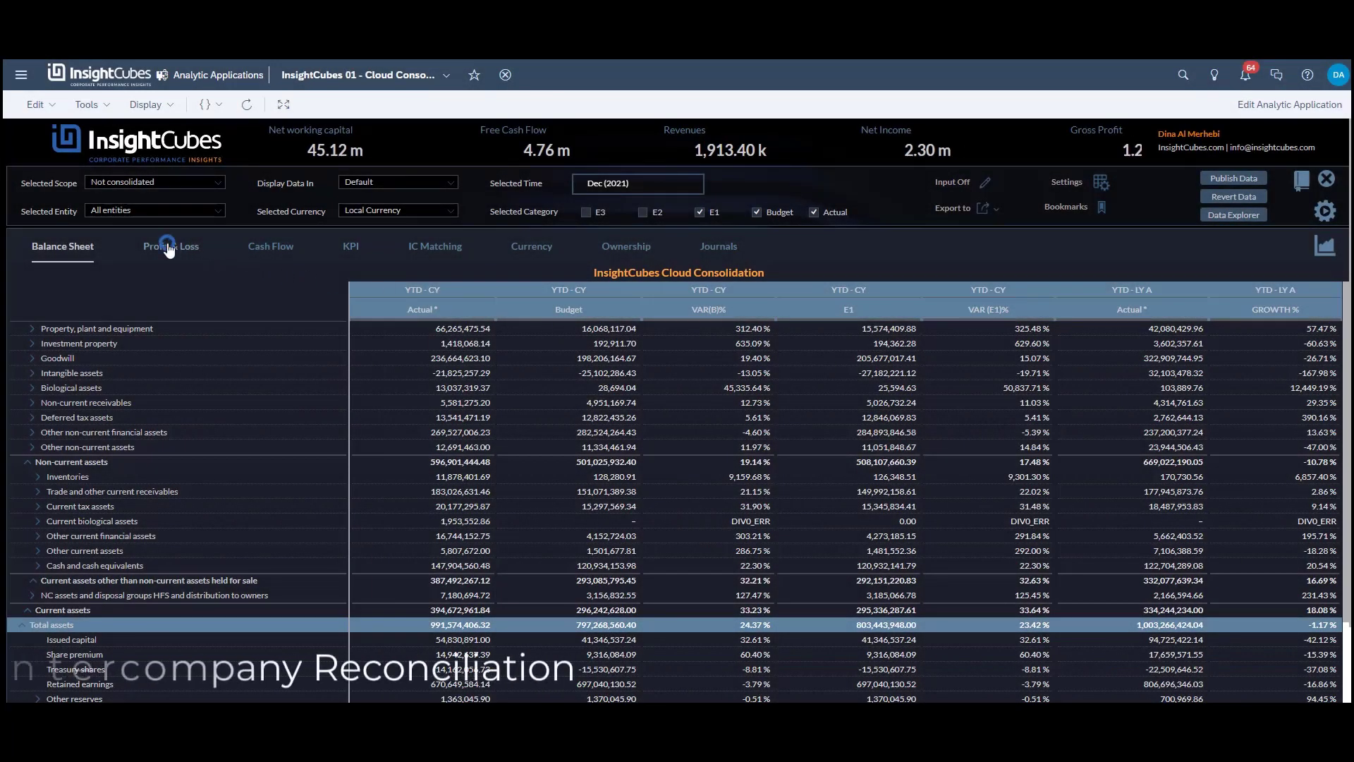
# - Run the intercompany matching on the Actual version for P12 (Q4/2021 FY) from the IC Matching view
pyautogui.click(169, 246)
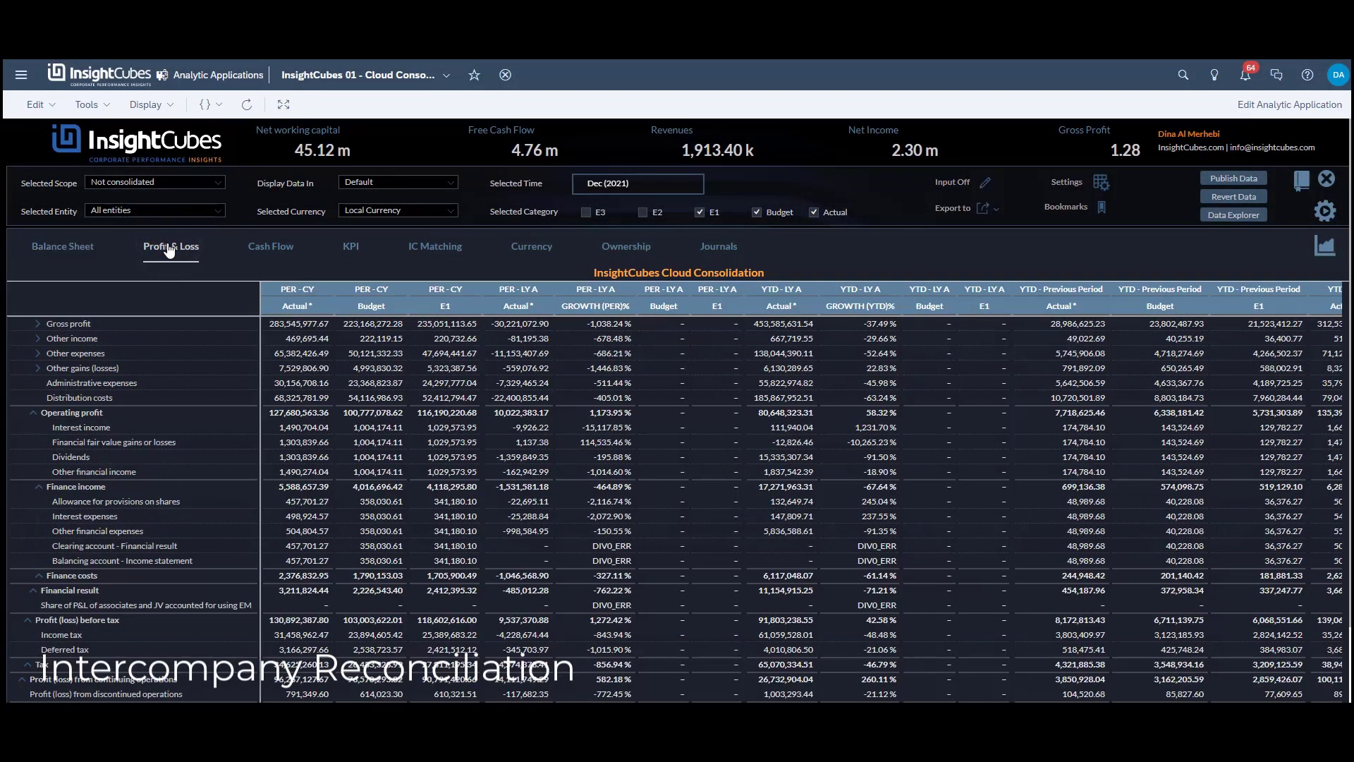
pyautogui.click(443, 246)
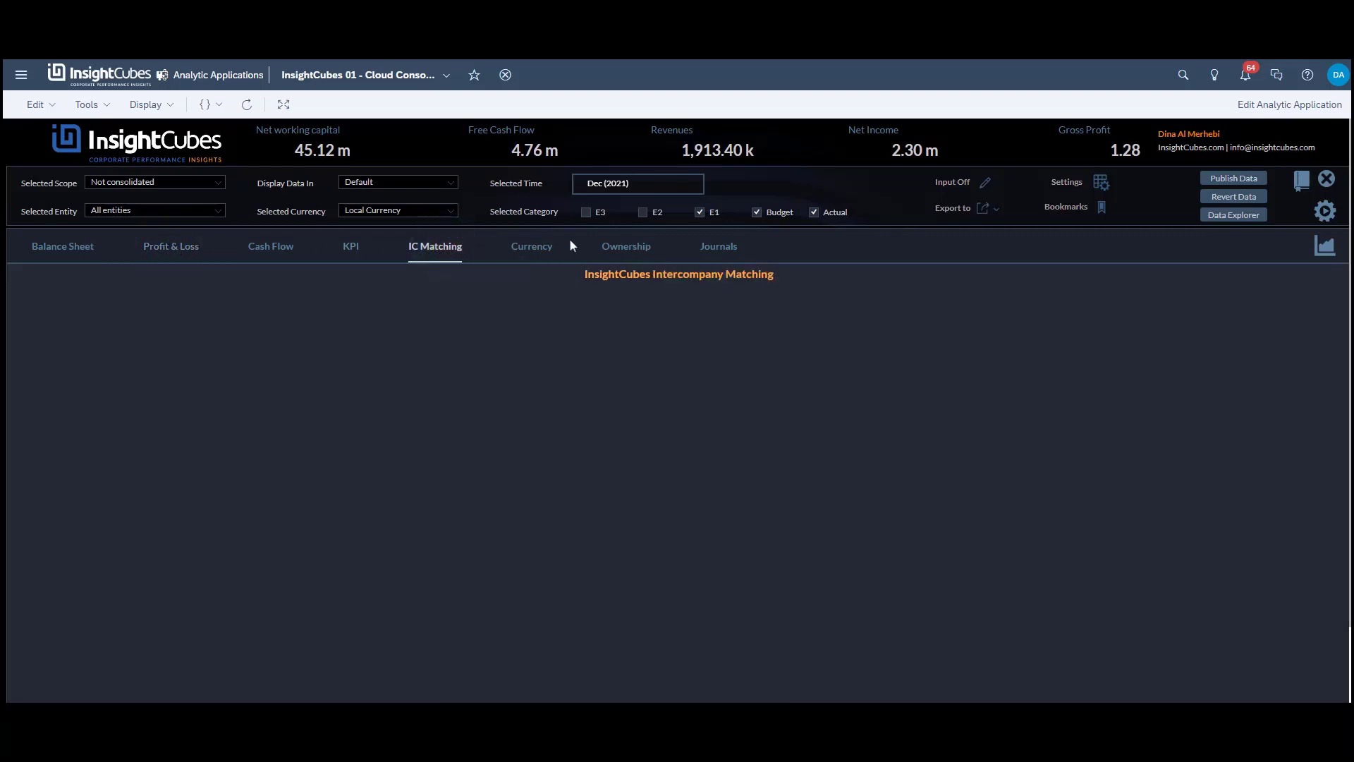
pyautogui.click(1328, 212)
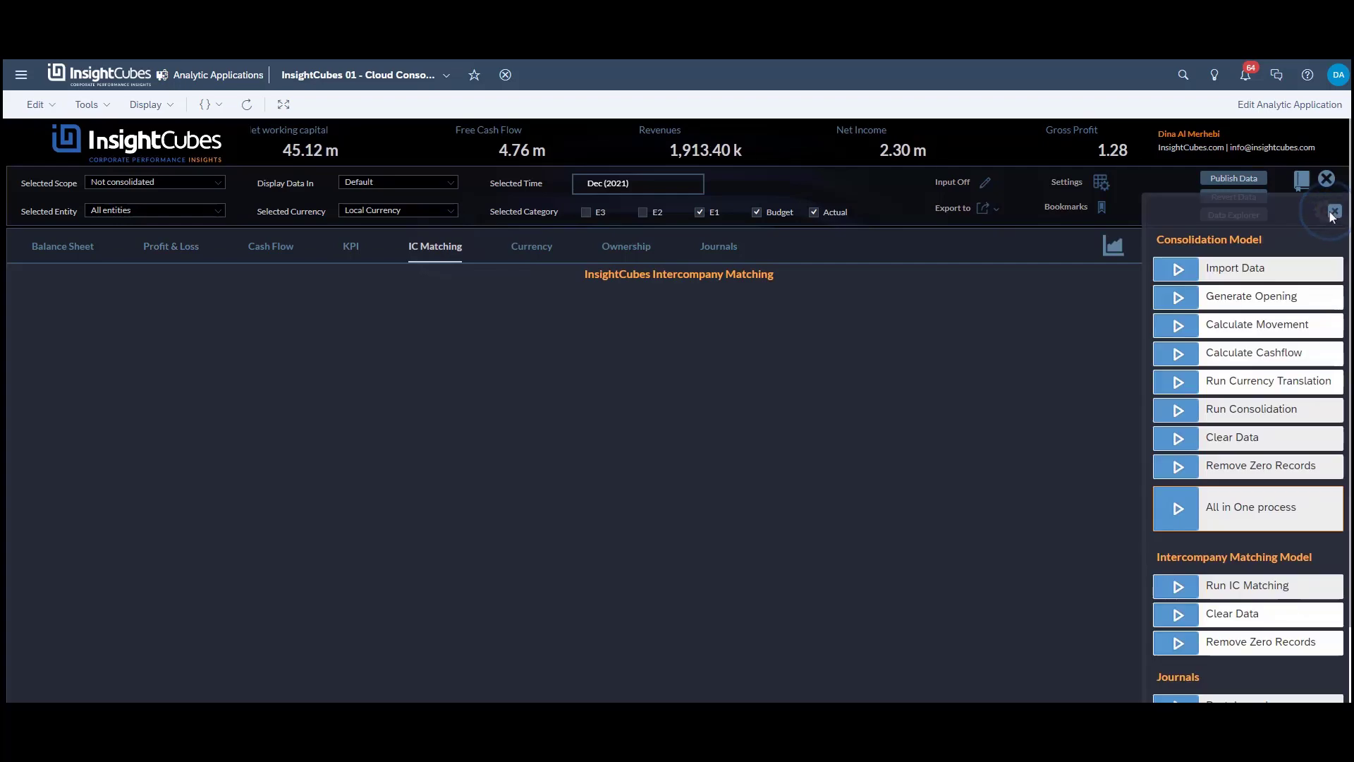
pyautogui.click(1179, 594)
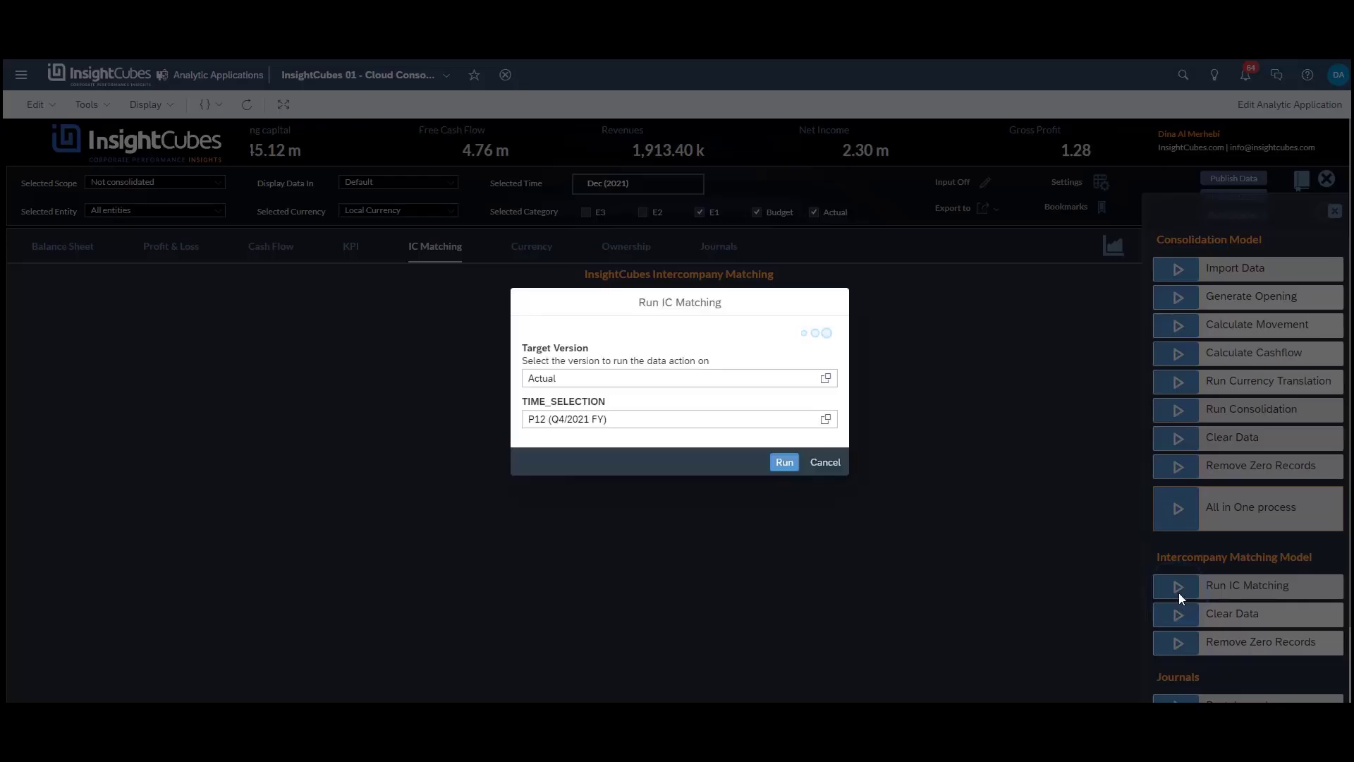
pyautogui.click(784, 463)
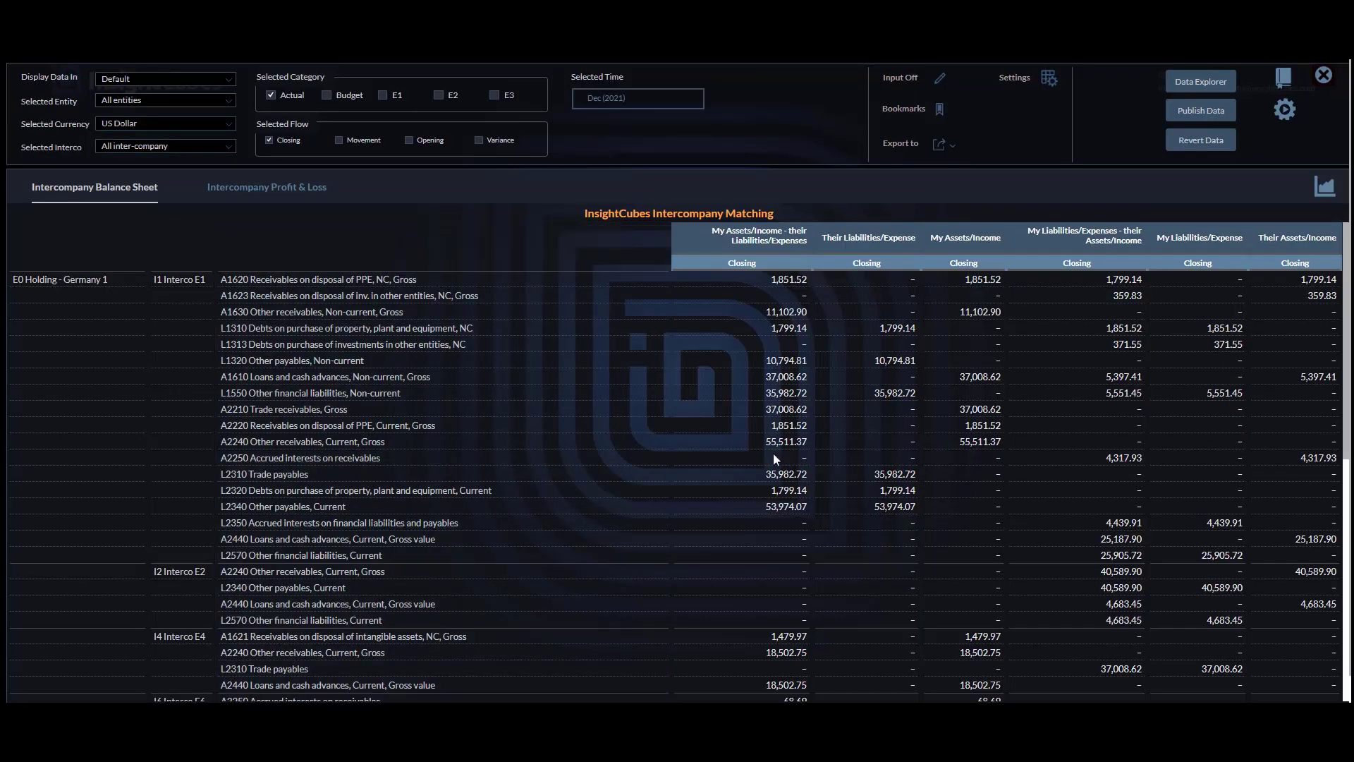
# - Review the intercompany profit and loss matching and the Intercompany Matching story's balance sheet and profit and loss accounts for Dec 2021
pyautogui.click(299, 187)
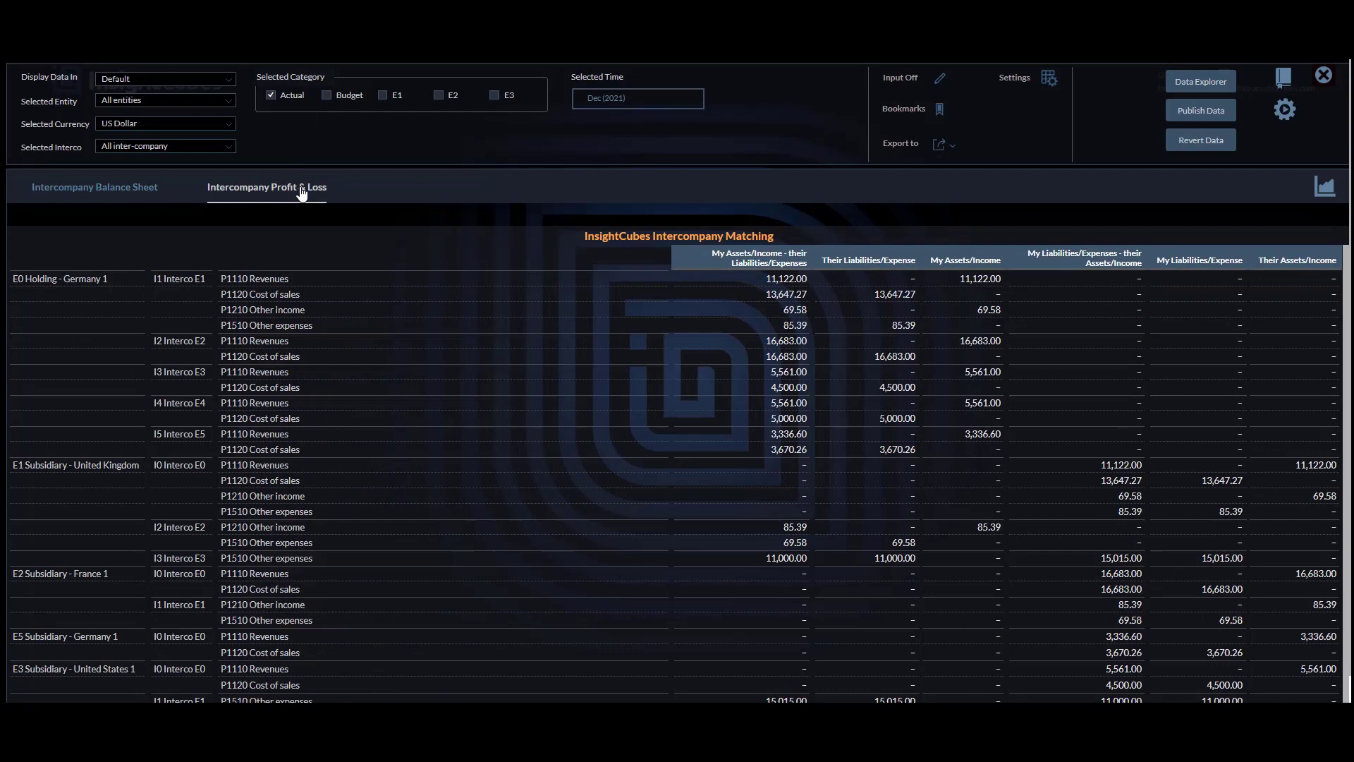
pyautogui.click(1325, 187)
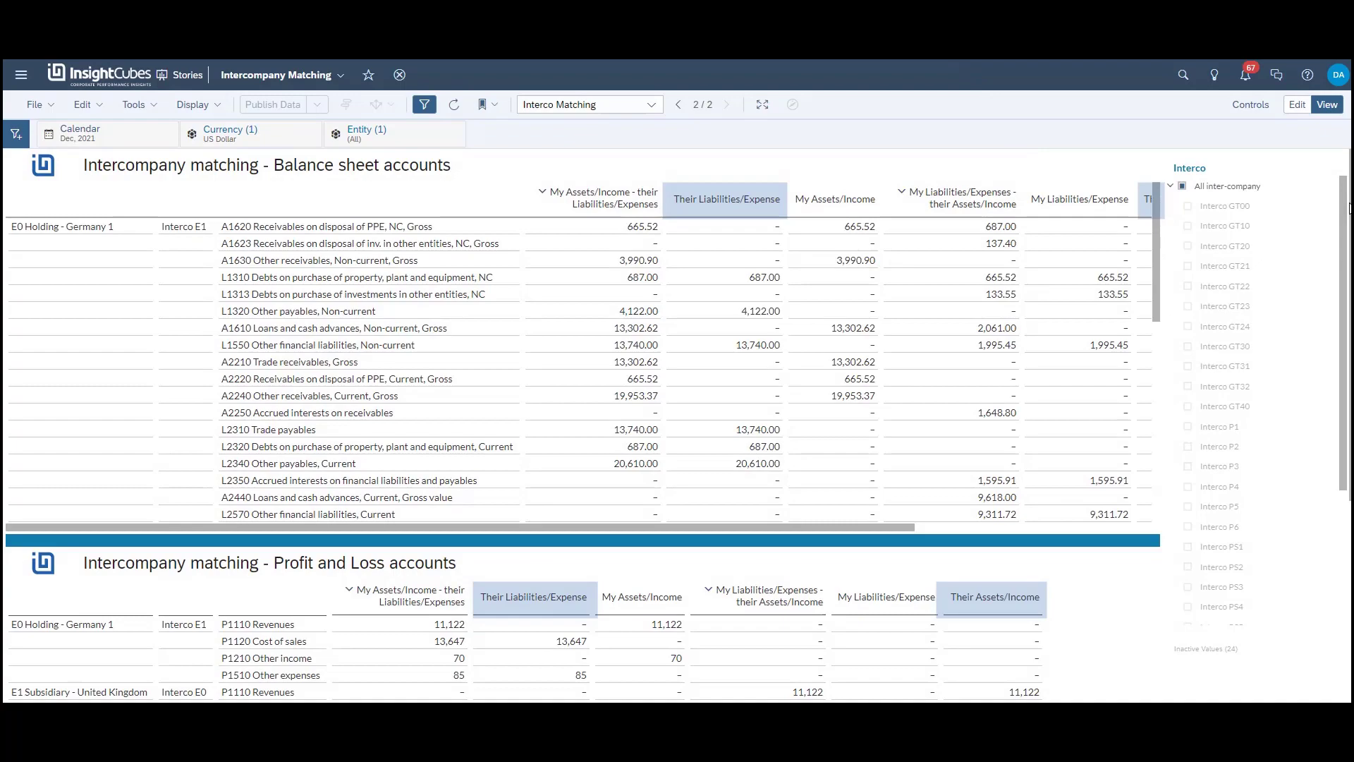
pyautogui.scroll(-3, 1349, 208)
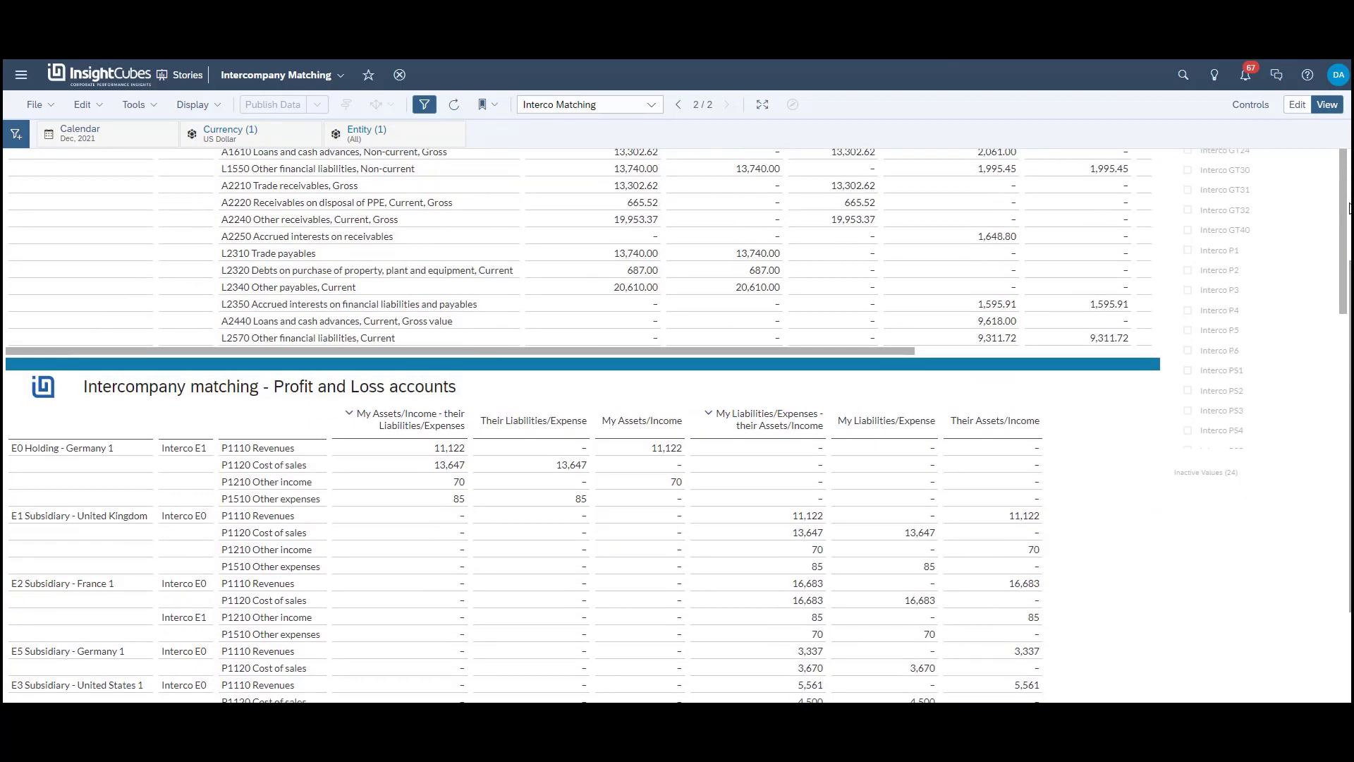
pyautogui.scroll(-2, 1349, 208)
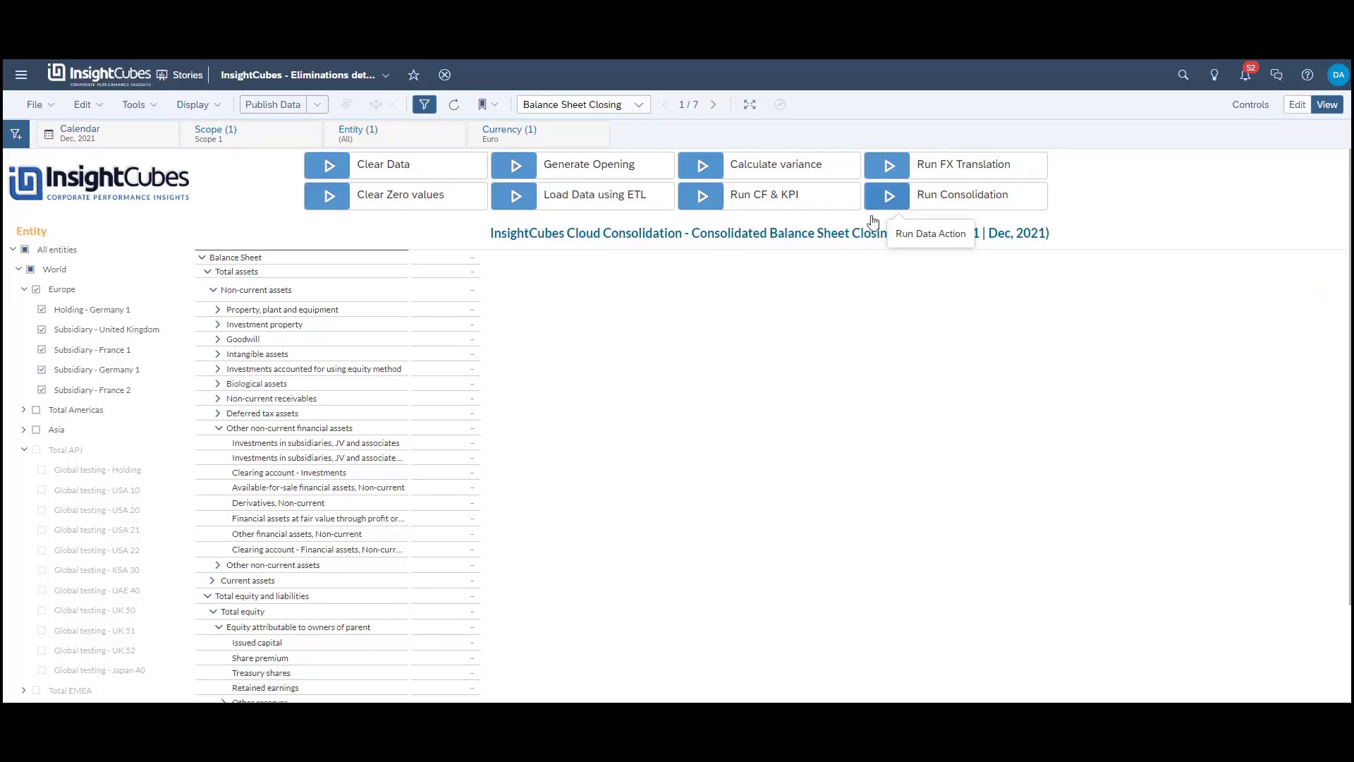
# - Run the consolidation on Actual in Euro for all entities in Scope 1, Dec (Q4/2021 FY), and refresh the results
pyautogui.click(885, 201)
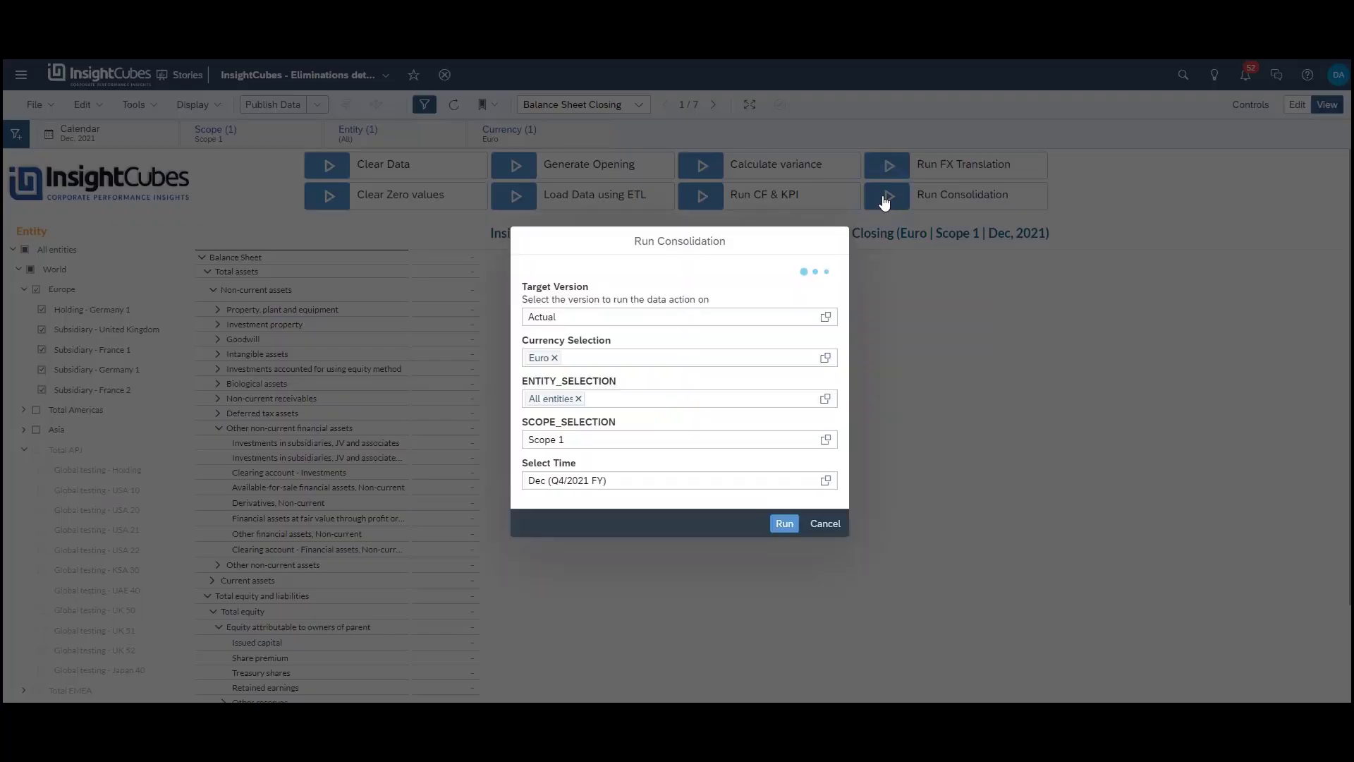
pyautogui.click(784, 524)
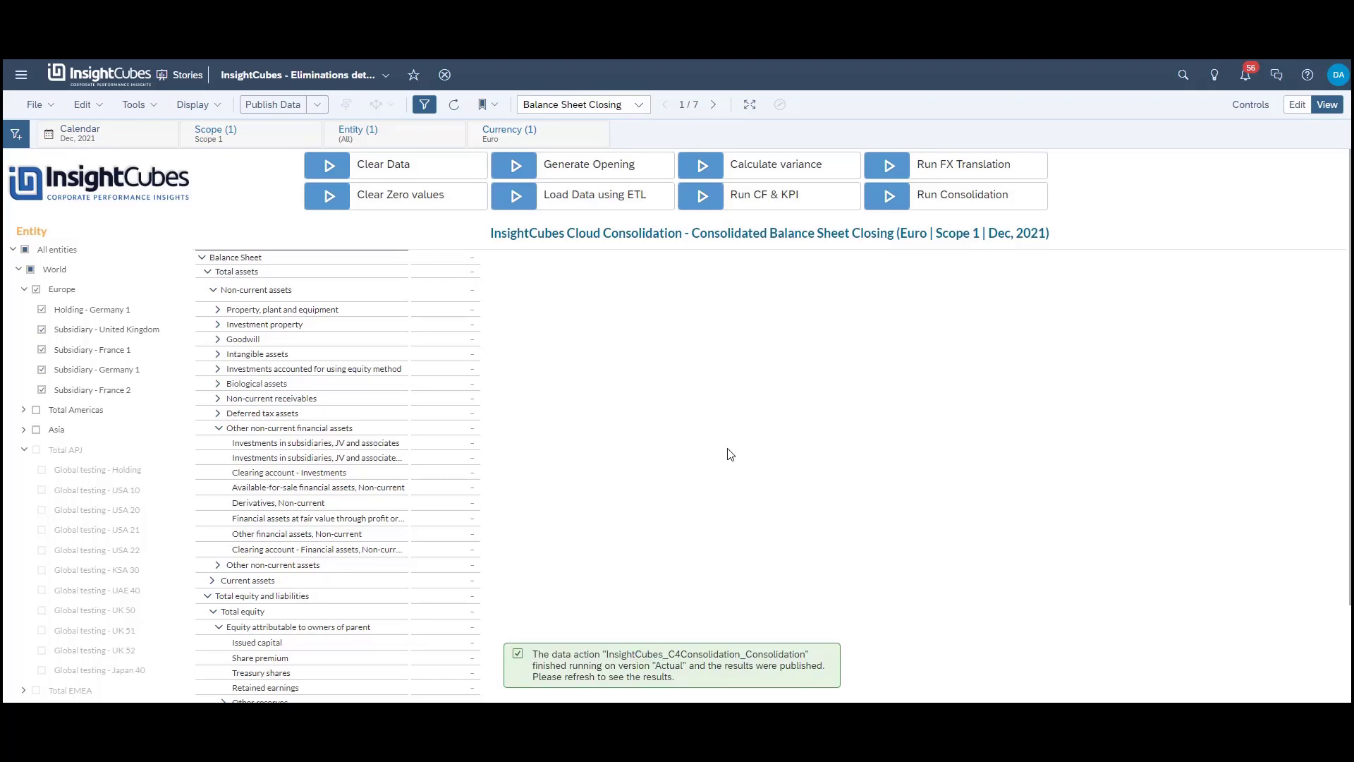
pyautogui.click(454, 107)
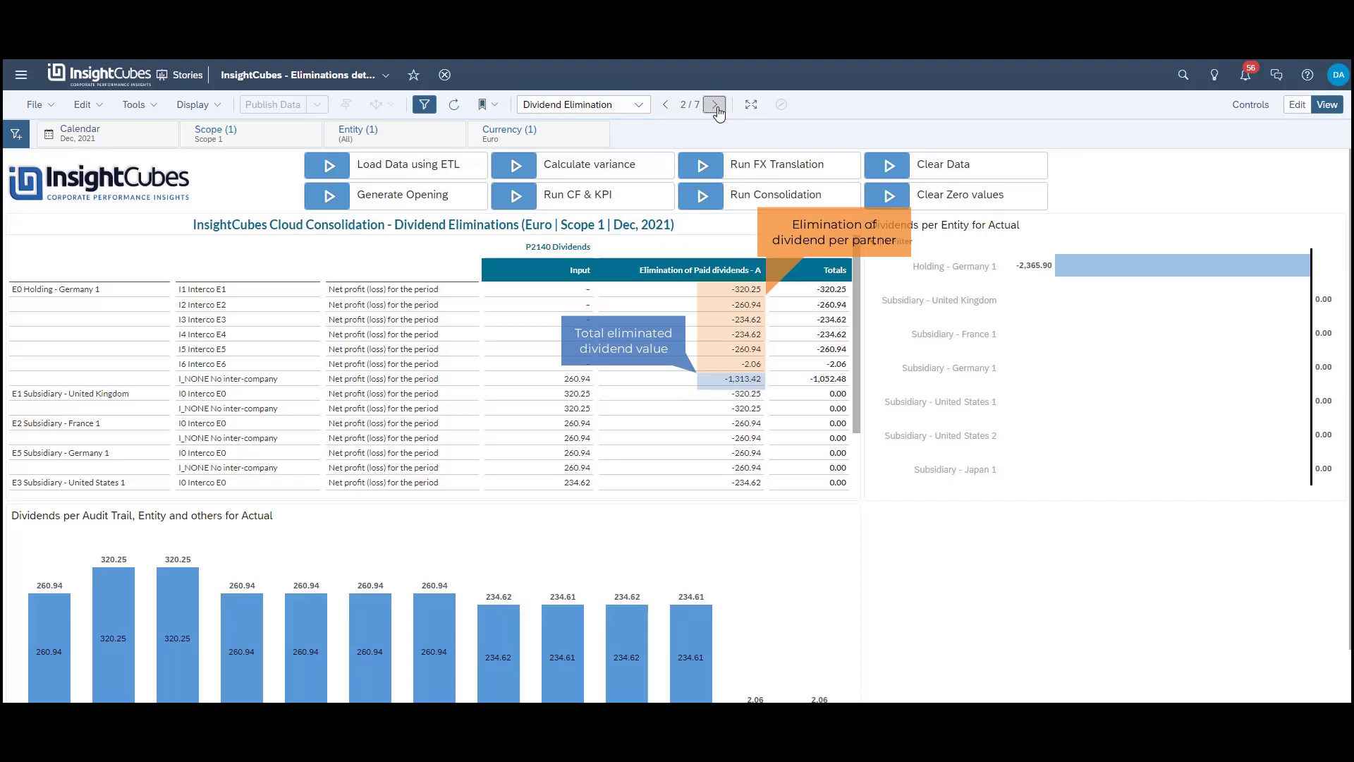
# - Examine the Scope 1 elimination pages from Profit and Loss through the intercompany and Investment Elimination pages to Equity treatment
pyautogui.click(714, 105)
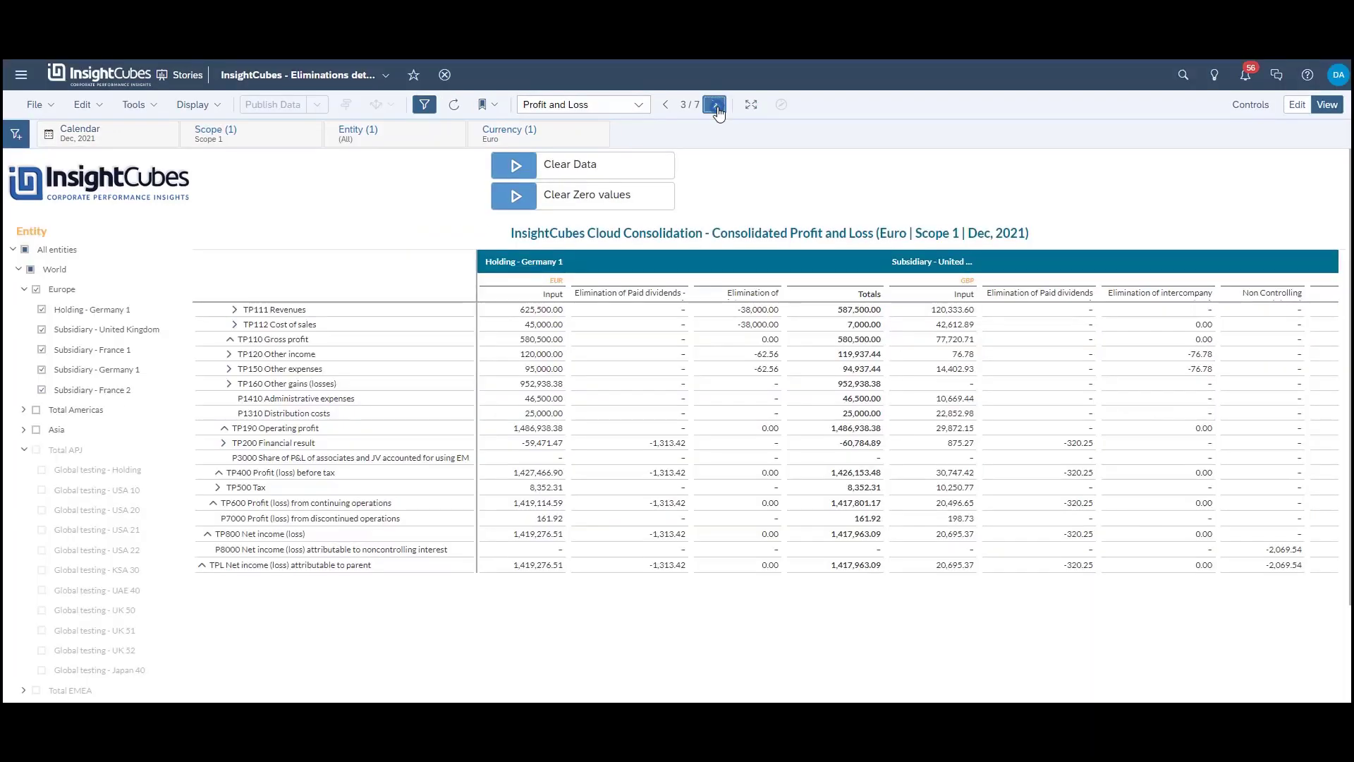
pyautogui.click(715, 106)
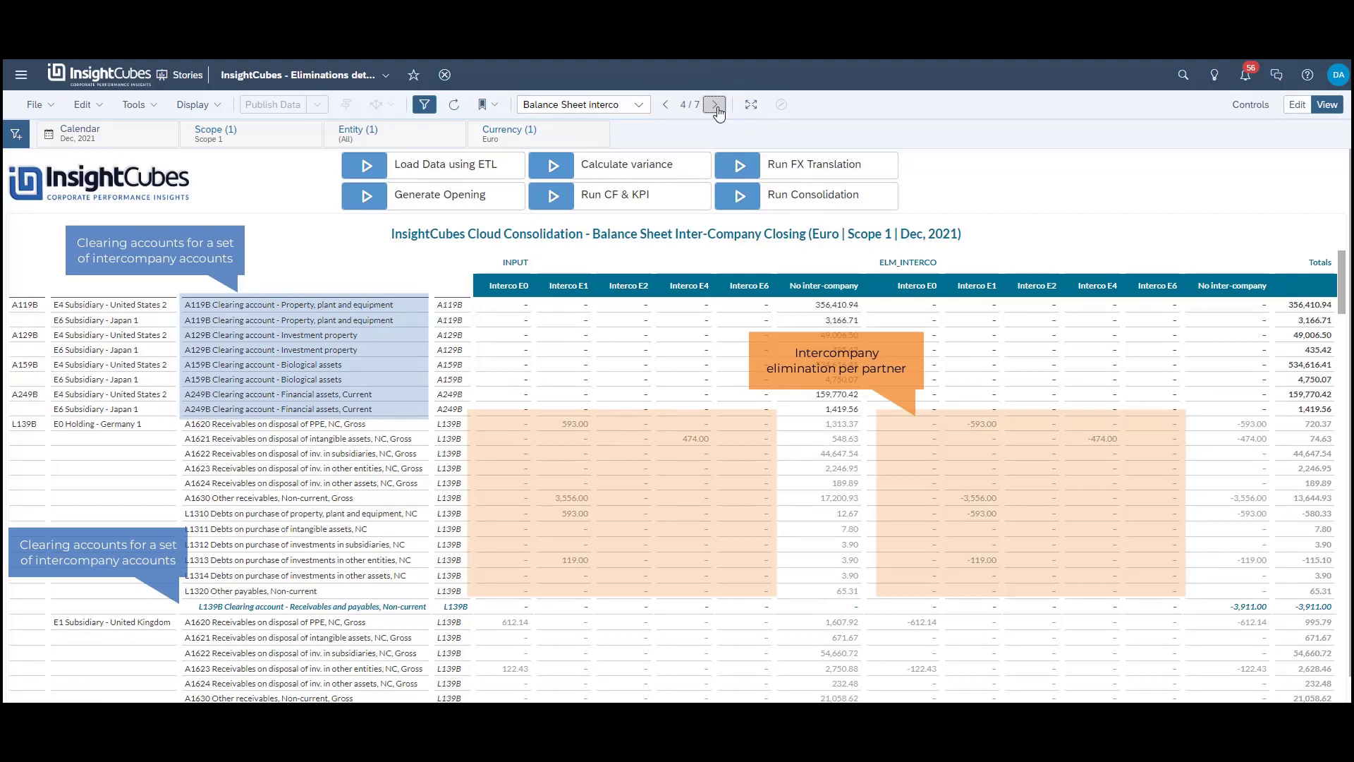
pyautogui.click(715, 105)
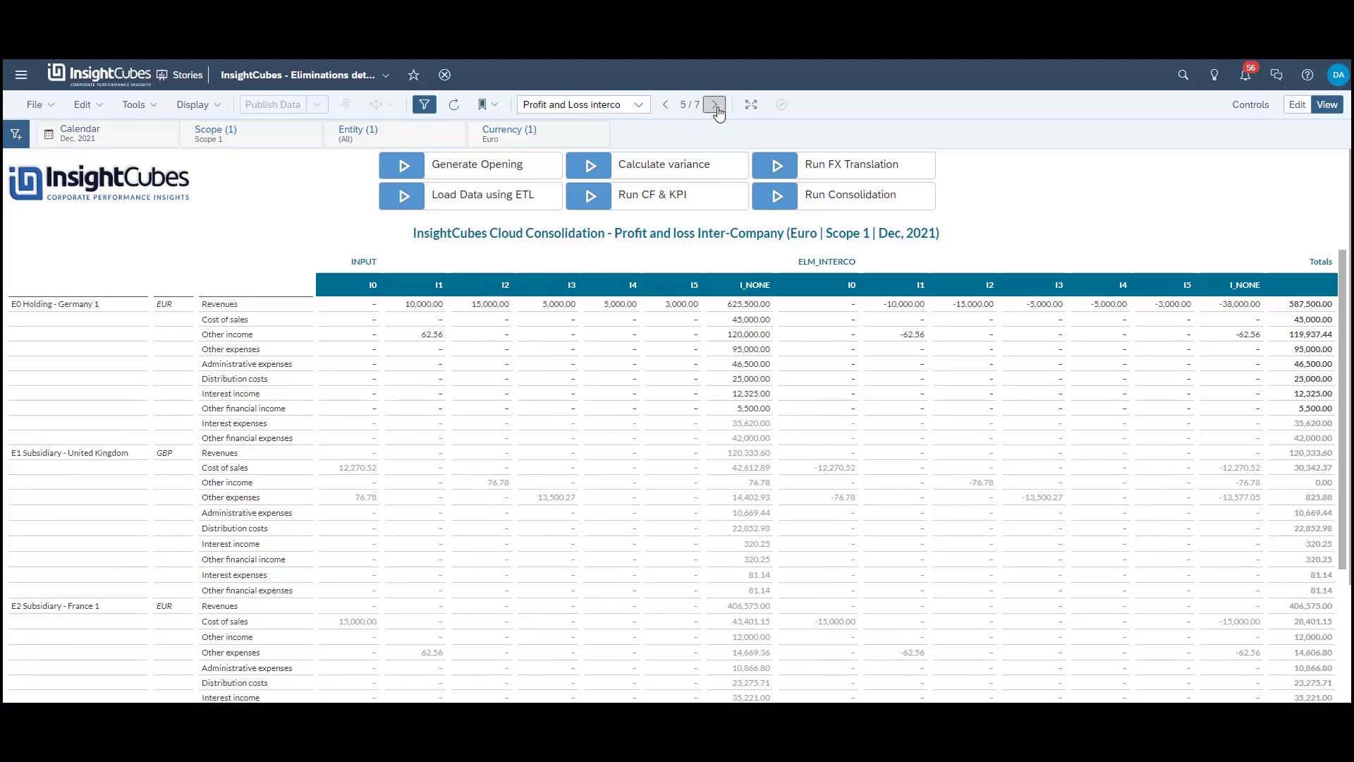
pyautogui.click(716, 105)
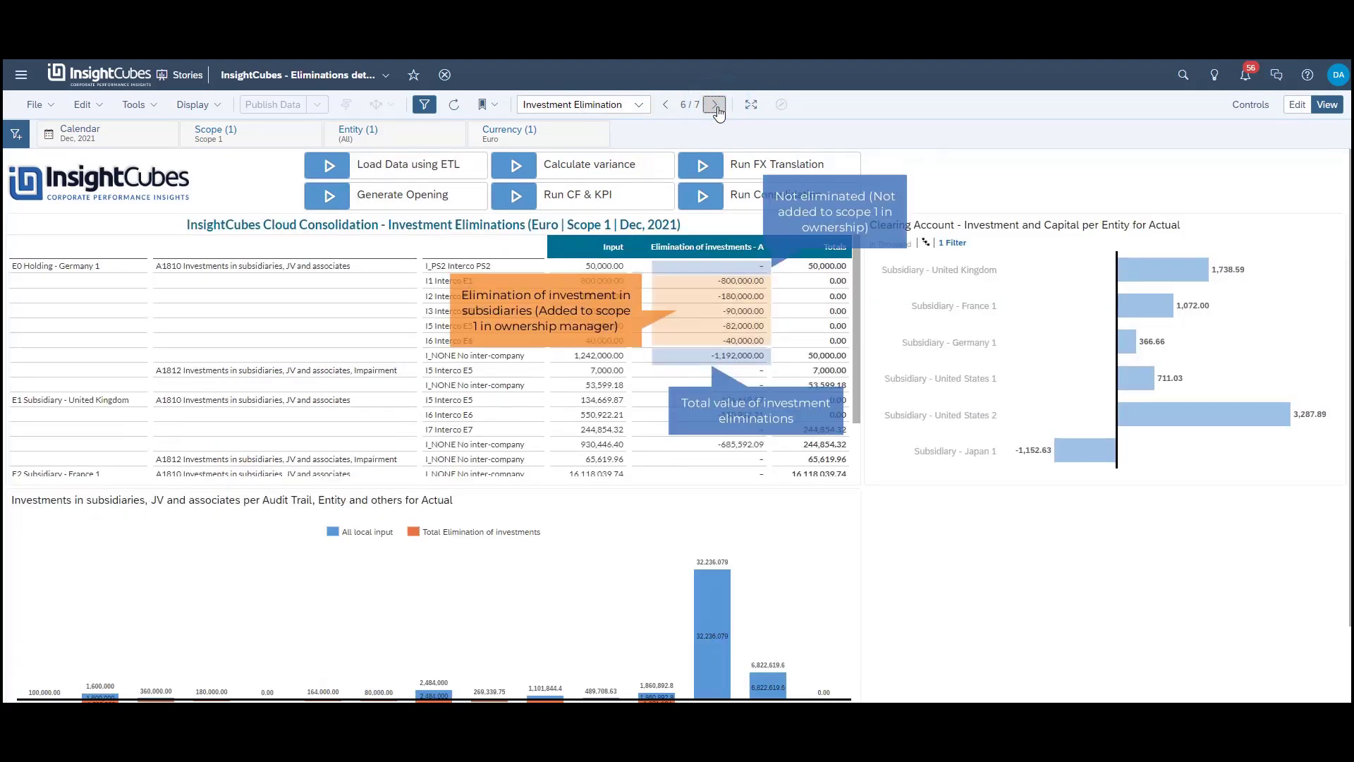
pyautogui.click(715, 106)
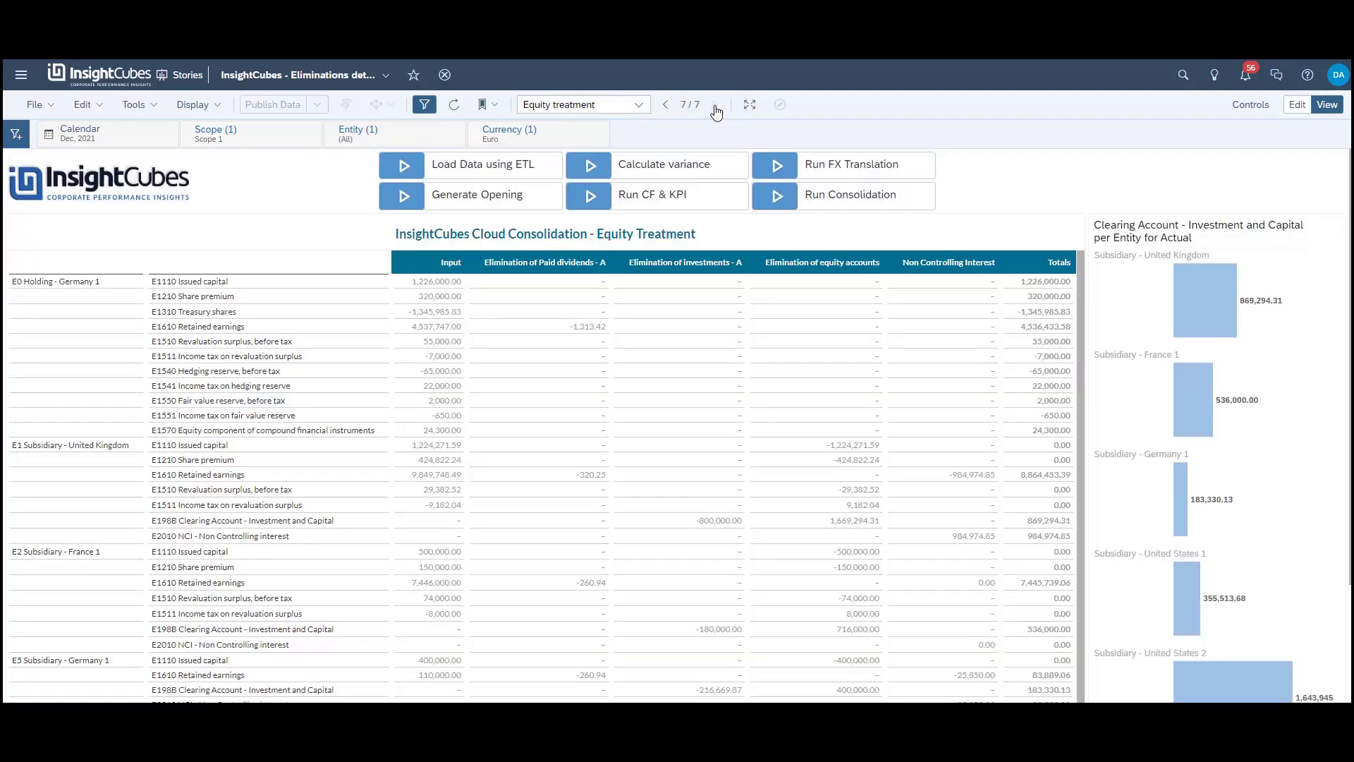